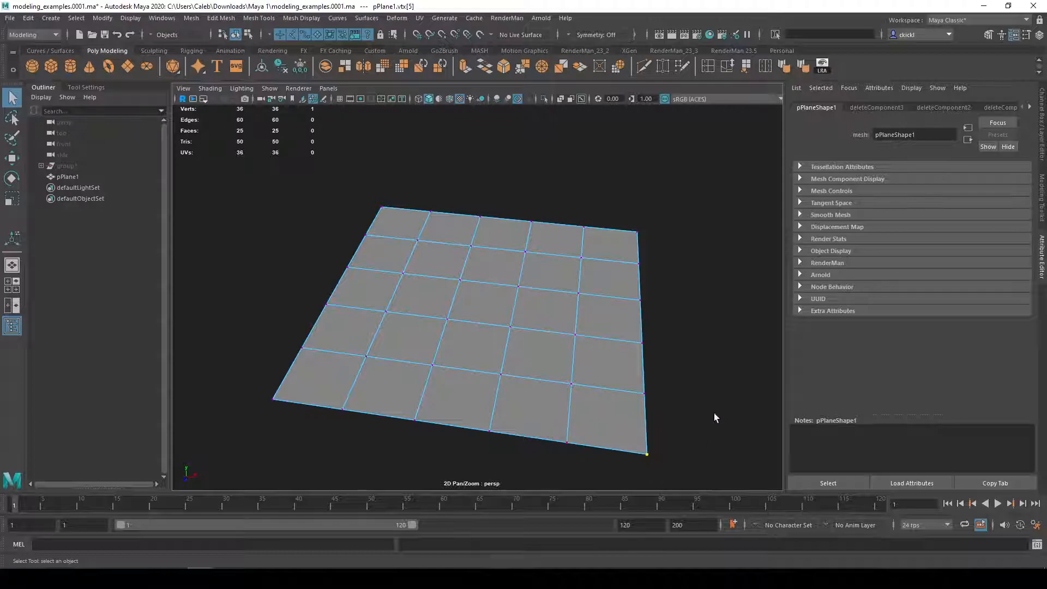
Delete the middle face in the second row from the plane's front edge, and undo the deletion
left_click_drag(602, 353, 591, 355, "alt")
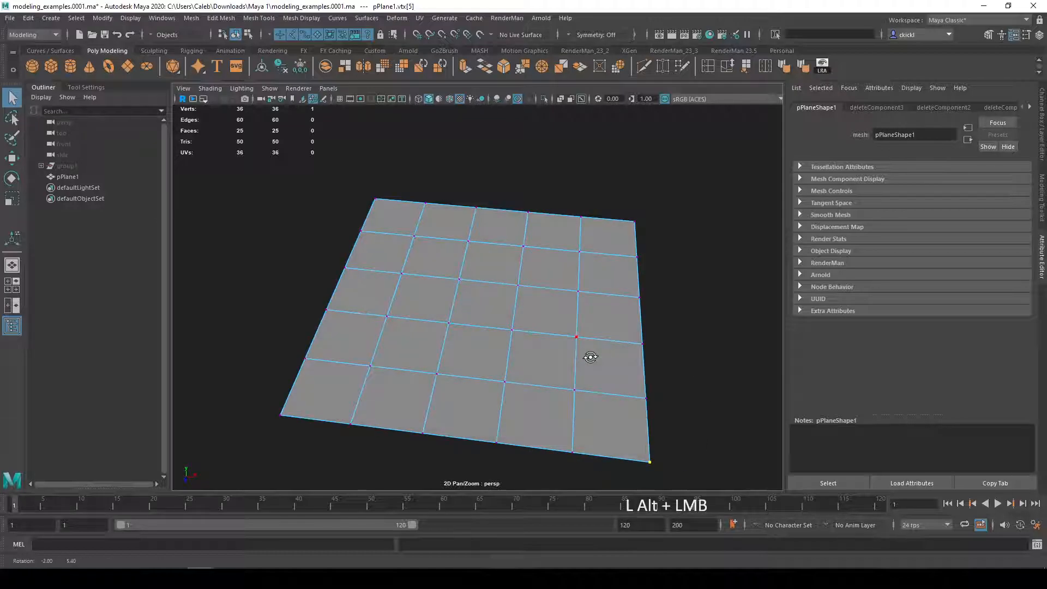
left_click(506, 382)
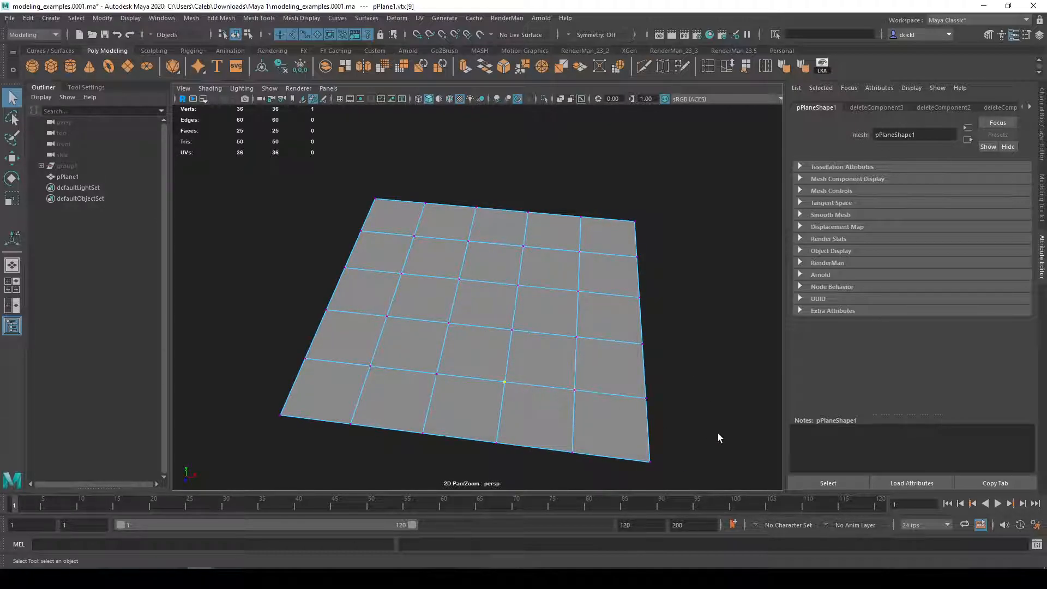
right_click_drag(466, 350, 465, 324)
left_click(486, 357)
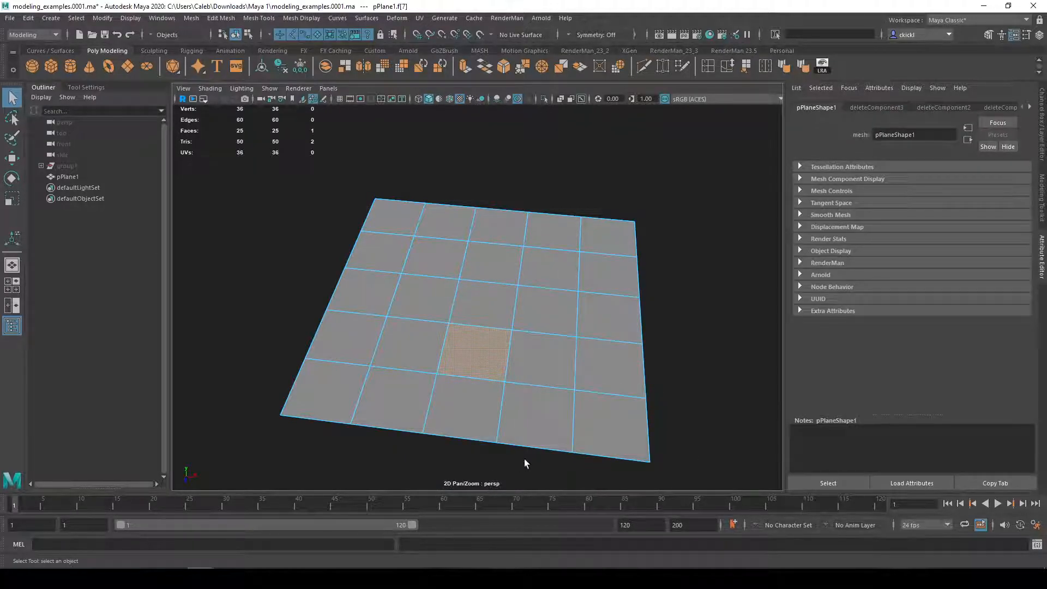
key("Delete")
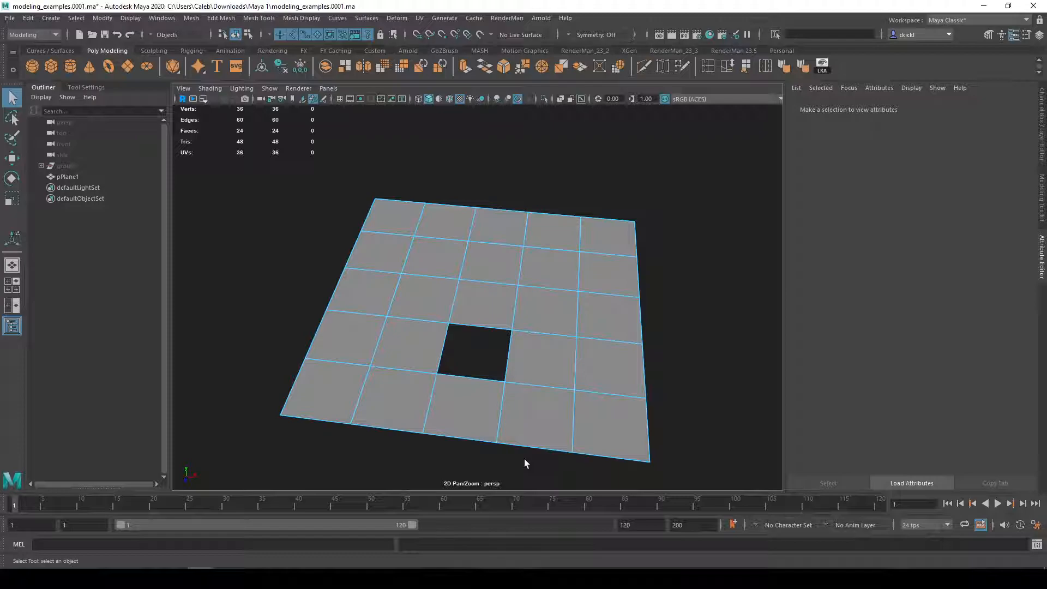
key("ctrl+z")
left_click_drag(509, 377, 506, 369, "alt")
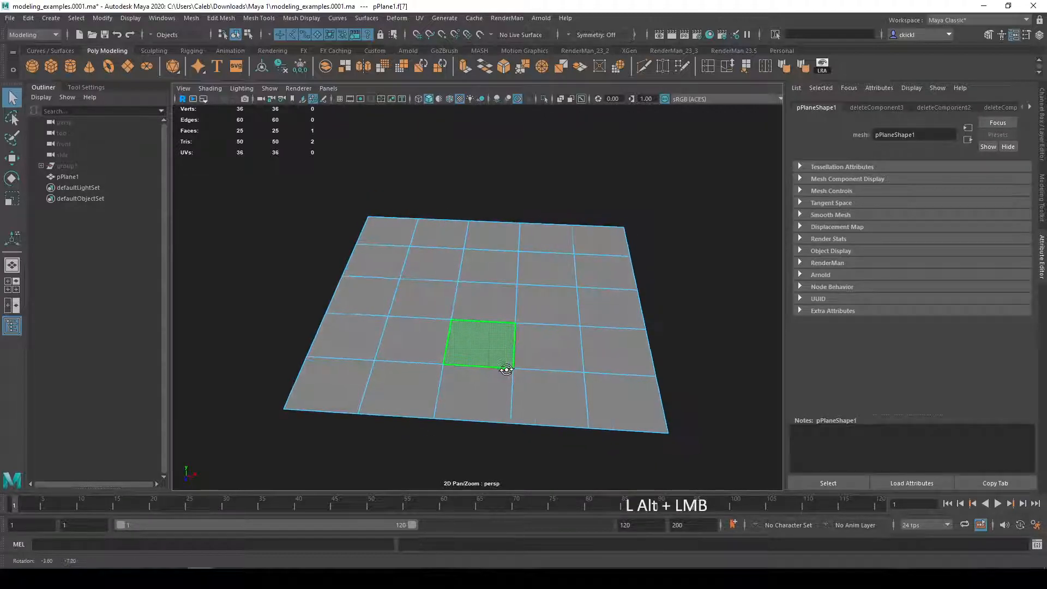
Switch to edge selection and select the front border edge next to the plane's nearest corner
right_click_drag(522, 359, 522, 263)
left_click_drag(542, 342, 538, 350, "alt")
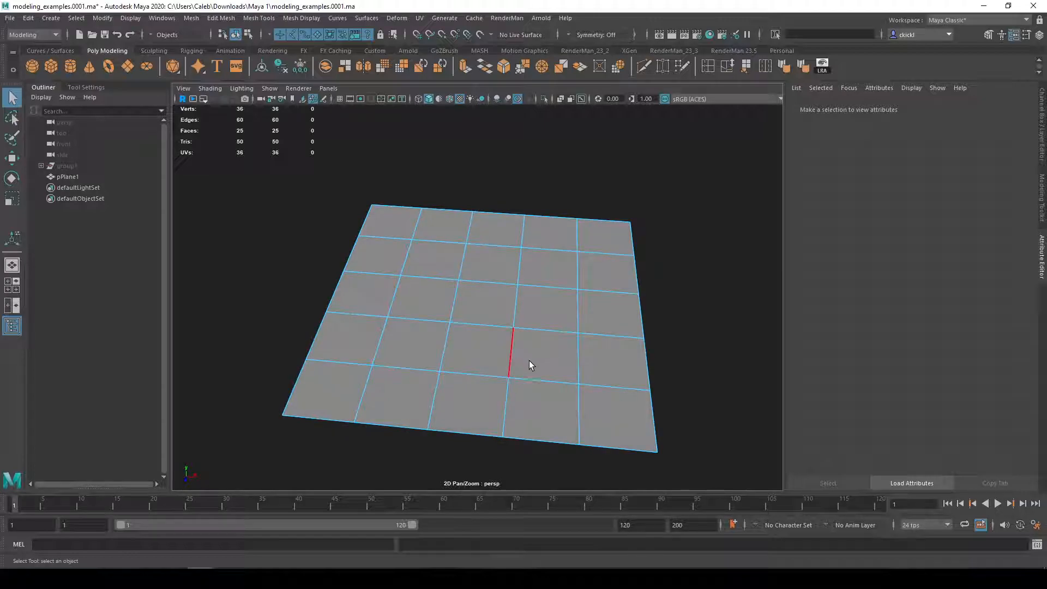
left_click(631, 449)
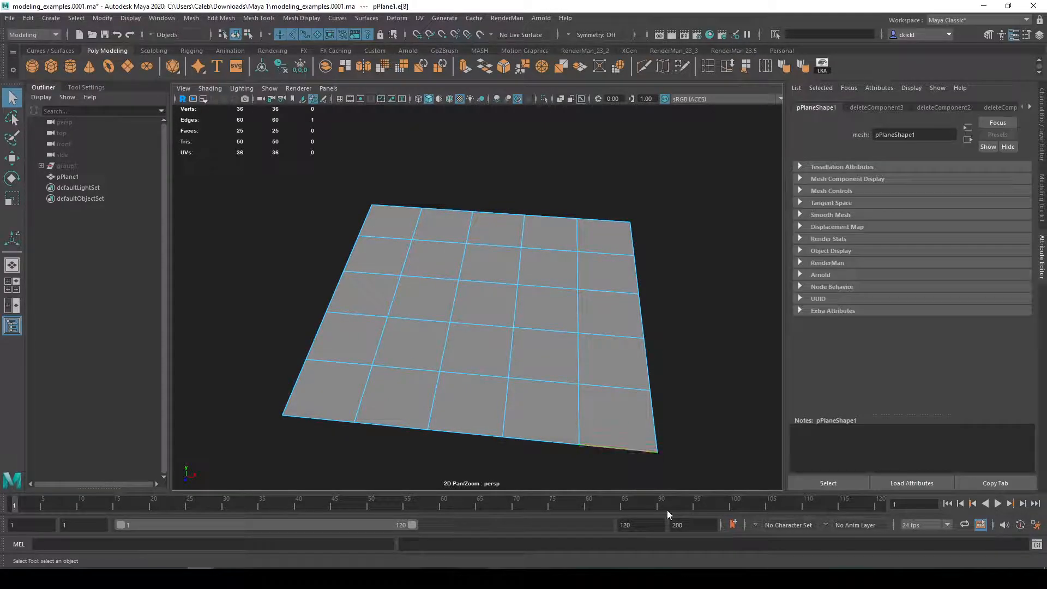
left_click(615, 454)
Switch to vertex selection, delete the plane's nearest corner vertex, and undo the deletion
right_click_drag(631, 453, 547, 283)
left_click_drag(685, 446, 649, 459)
key("Delete")
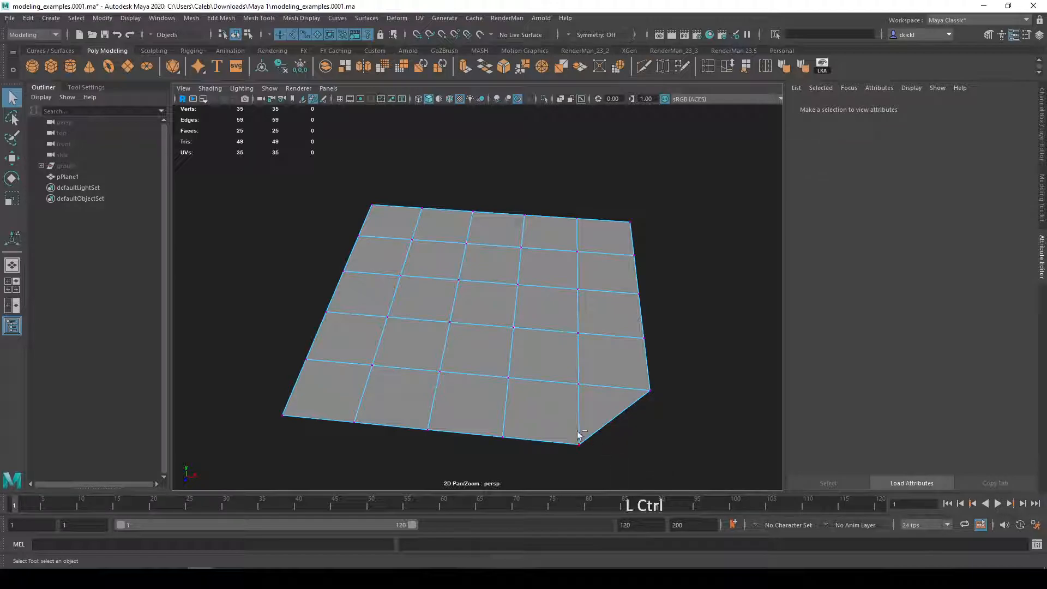
key("ctrl+z")
Try to delete an interior vertex one row in from the front, and delete the edge running back from it before undoing
left_click_drag(482, 367, 532, 388)
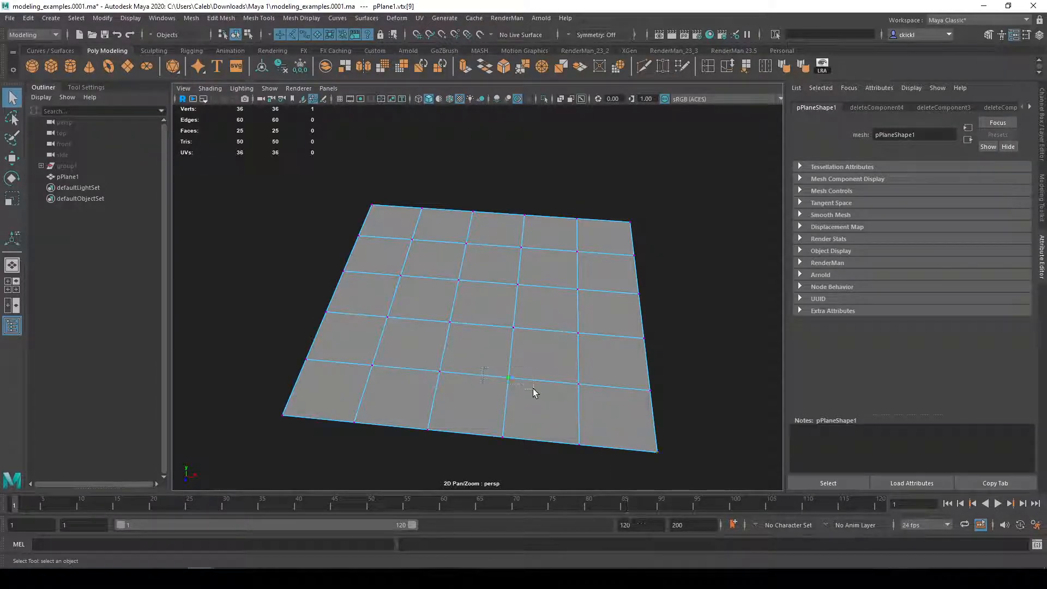
key("Delete")
right_click_drag(507, 358, 511, 275)
left_click(512, 348)
key("Delete")
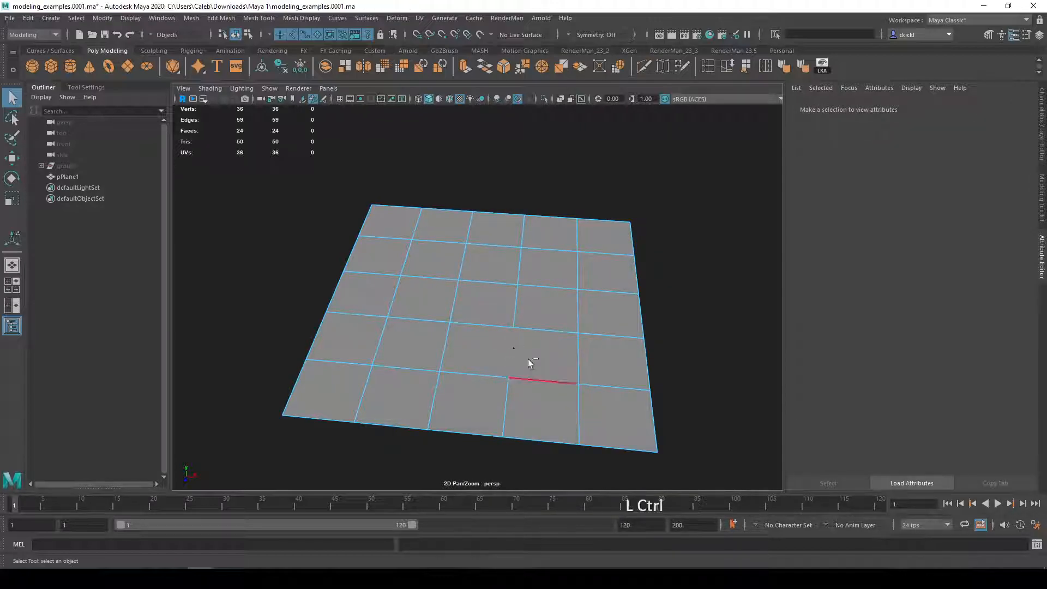
key("ctrl+z")
mouse_move(506, 388)
left_mouse_down("alt")
mouse_move(509, 374)
mouse_move(493, 374)
mouse_move(507, 378)
left_mouse_up("alt")
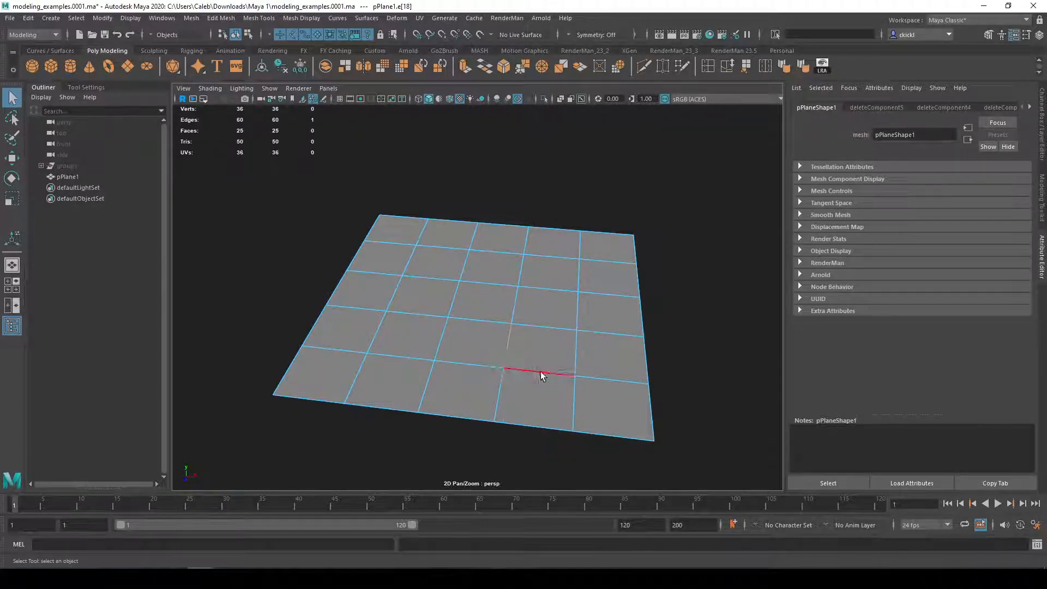
Select the full crosswise edge loop two rows in from the plane's front and delete it with the plain delete command
left_click_drag(481, 311, 485, 323, "alt")
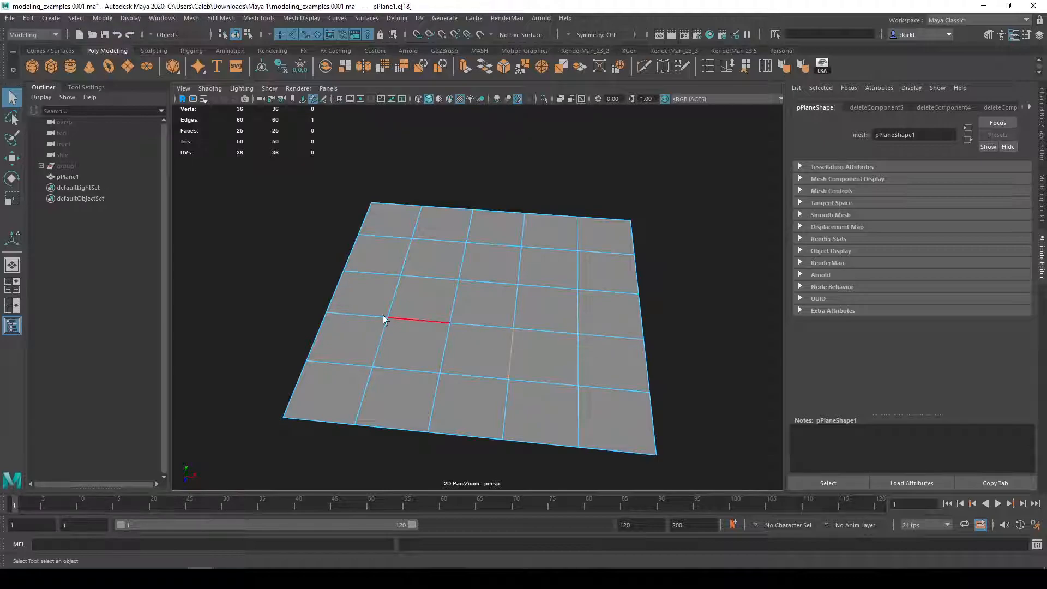
left_click(630, 335)
double_click(613, 337)
key("Delete")
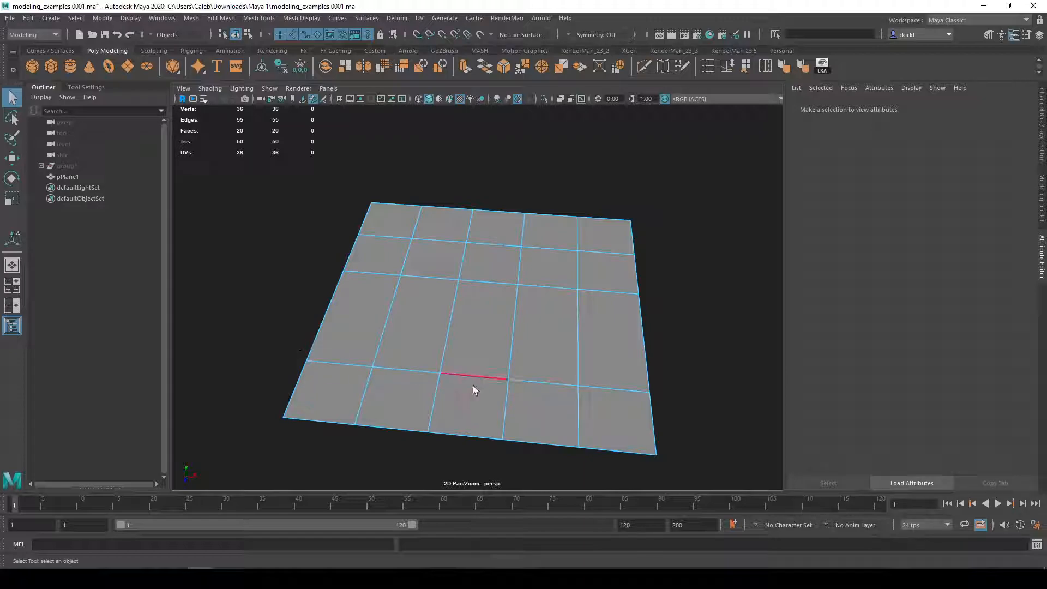
Preview the plane with smooth mesh display and return to the unsmoothed display
left_click_drag(565, 368, 528, 367, "alt")
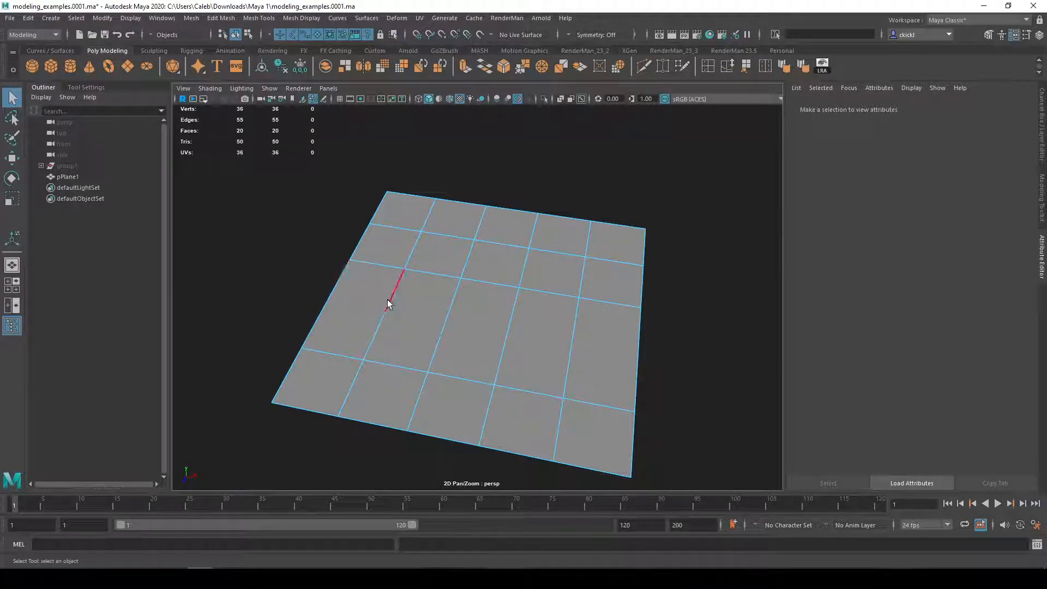
key("3")
key("1")
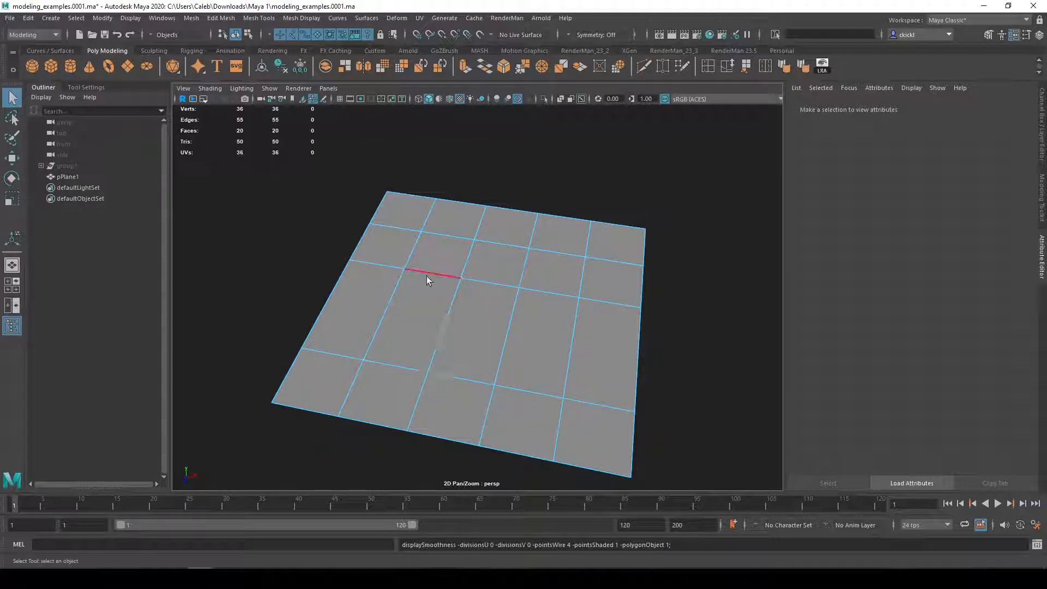
Switch to vertex selection, undo the display changes, and select the row of vertices left behind by the deleted edge loop
right_click_drag(434, 332, 370, 276)
mouse_move(655, 376)
left_mouse_down("alt")
mouse_move(677, 379)
mouse_move(653, 364)
left_mouse_up("alt")
key("ctrl+z")
key("ctrl+z")
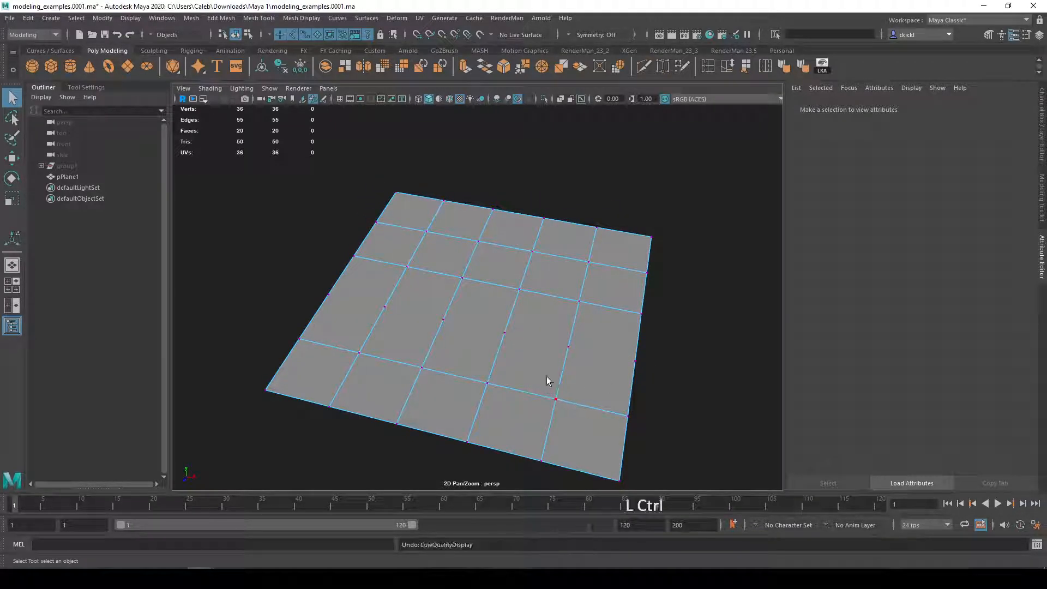
left_click_drag(544, 378, 554, 385, "alt")
left_click_drag(704, 350, 234, 334)
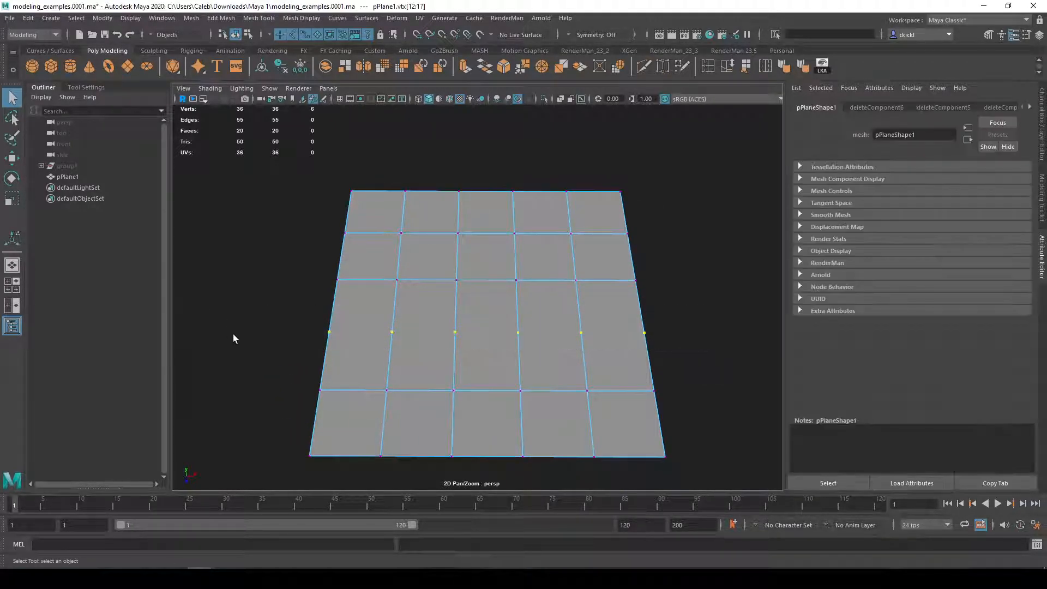
Undo the vertex selection and the edge loop deletion
key("ctrl+z")
key("ctrl+z")
key("ctrl+z")
key("ctrl+z")
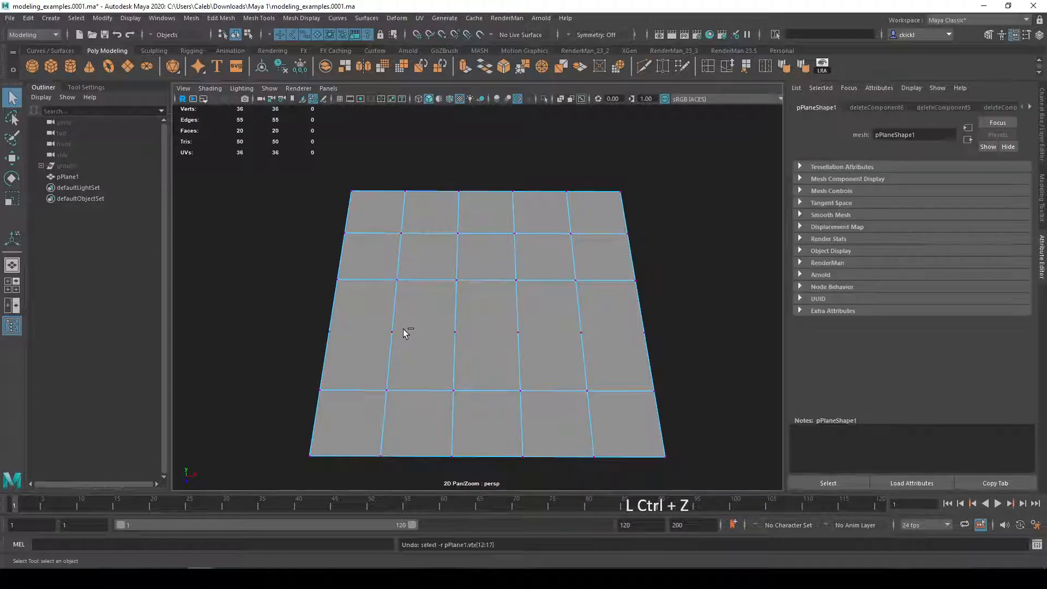
Select the crosswise edge loop two rows in from the front and remove it with Delete Edge/Vertex
left_click_drag(456, 370, 479, 338, "alt")
double_click(479, 336)
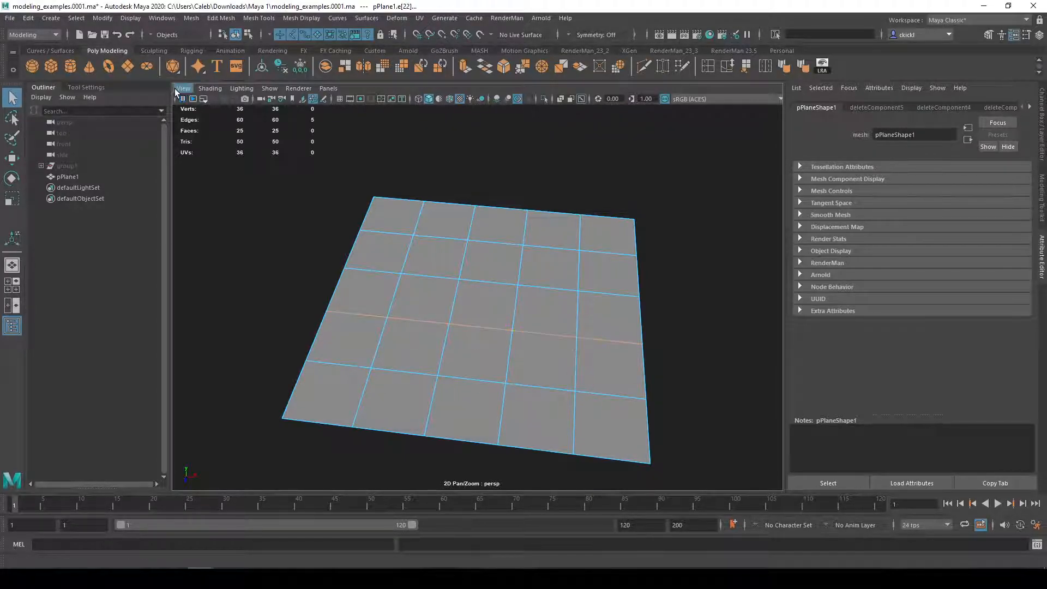
left_click(220, 18)
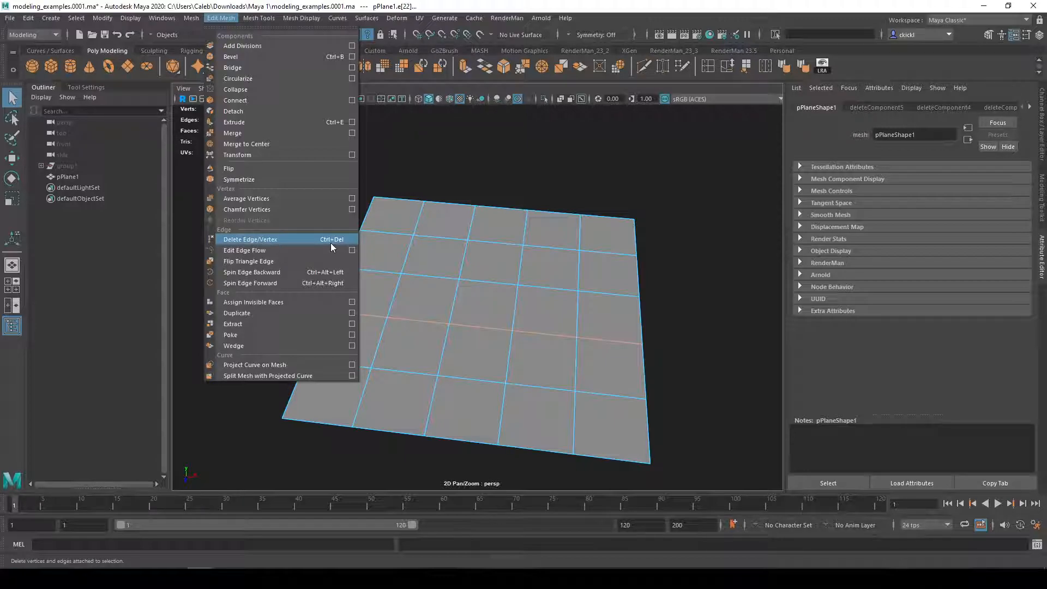
left_click(312, 243)
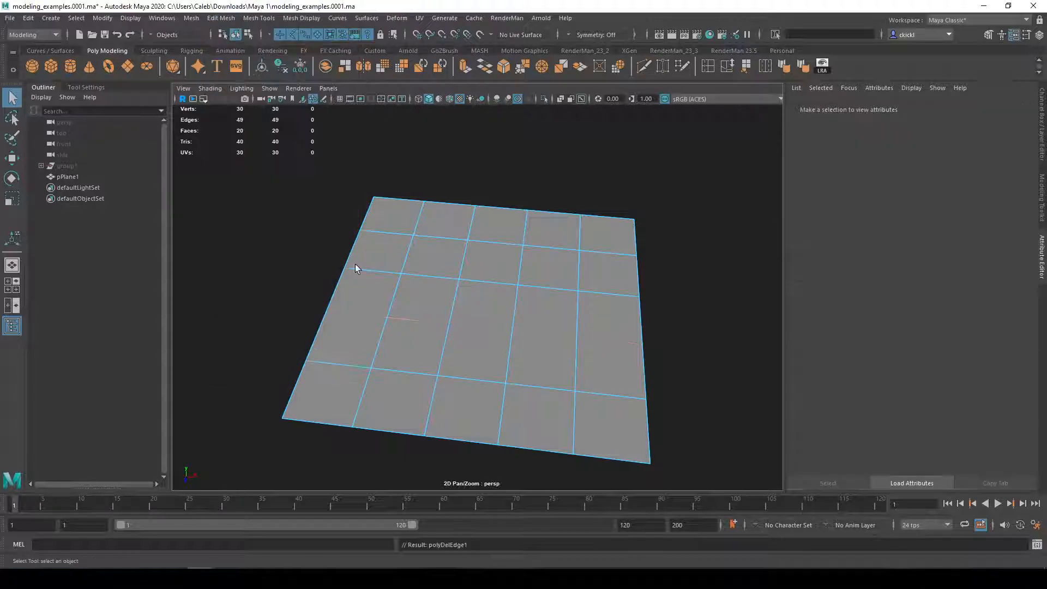
Show the plane's vertices, undo the loop removal, and run Delete Edge/Vertex on the same edge loop again
right_click_drag(446, 327, 384, 289)
key("ctrl+z")
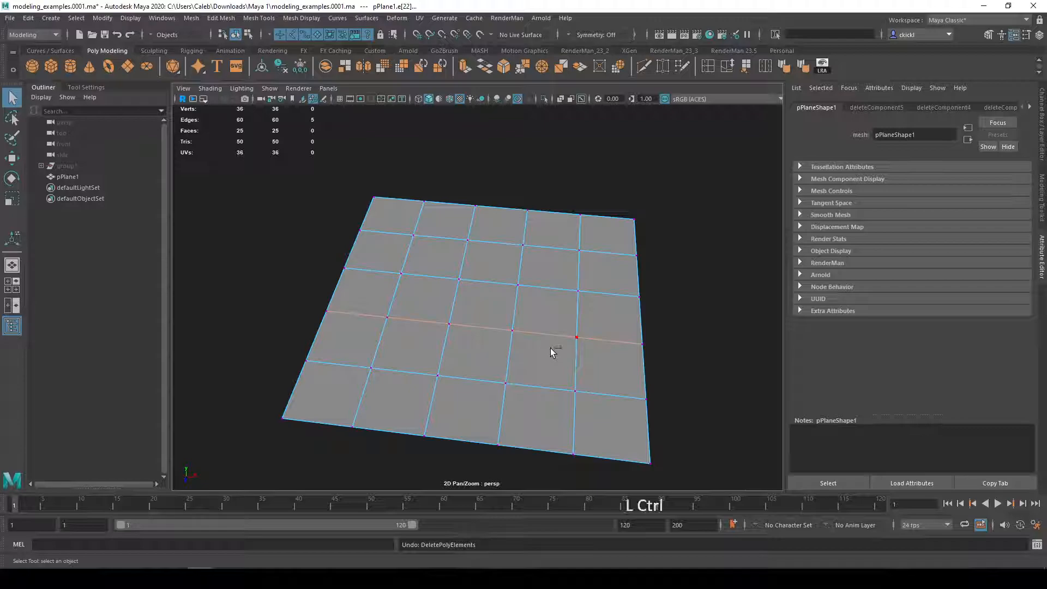
key("ctrl+Delete")
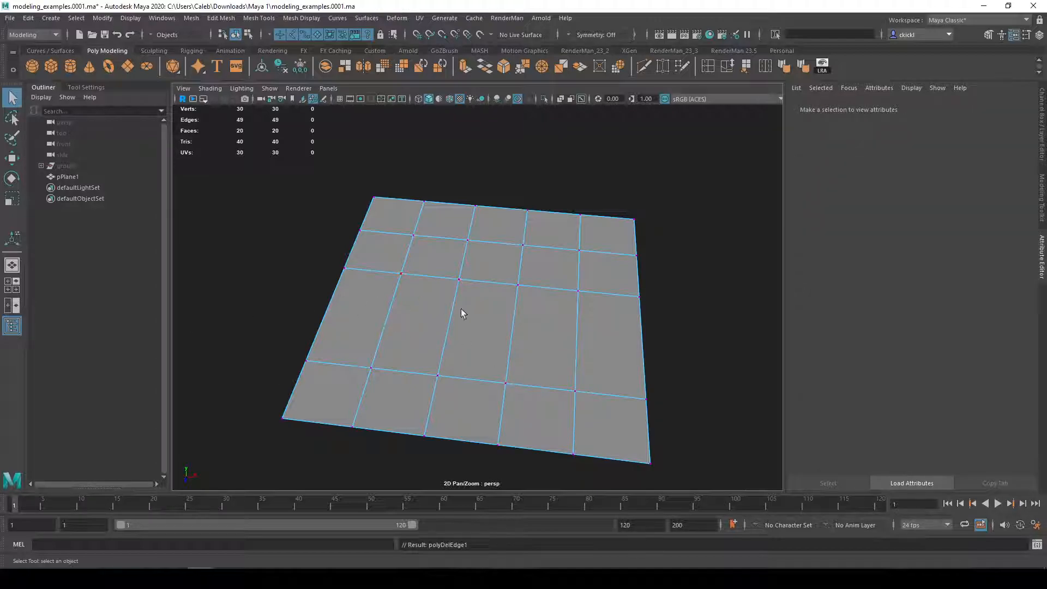
left_click_drag(483, 323, 469, 308, "alt")
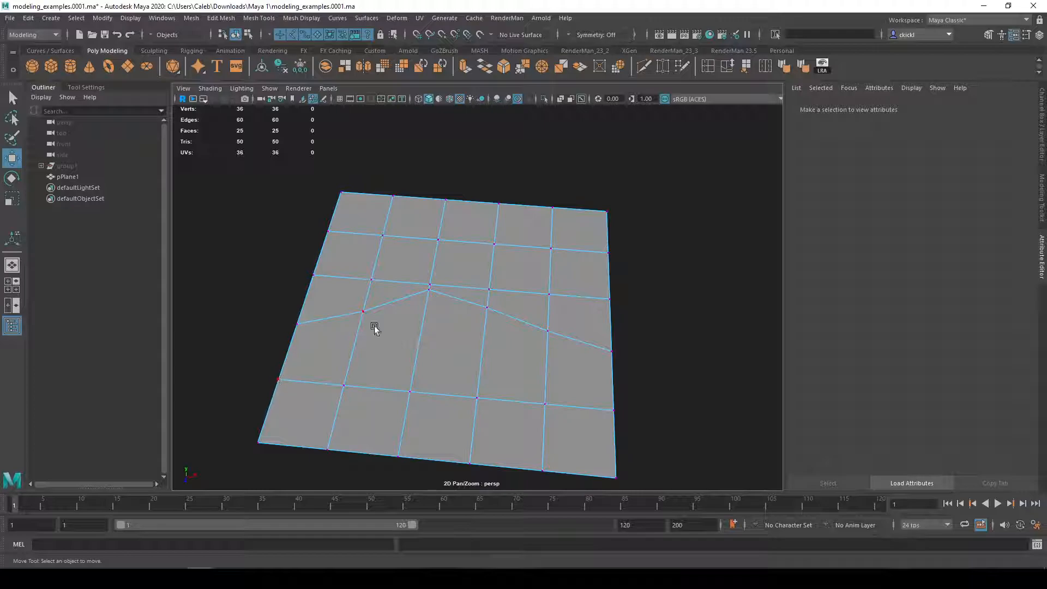
Select all of the plane's vertices and apply Merge to them
left_click(220, 18)
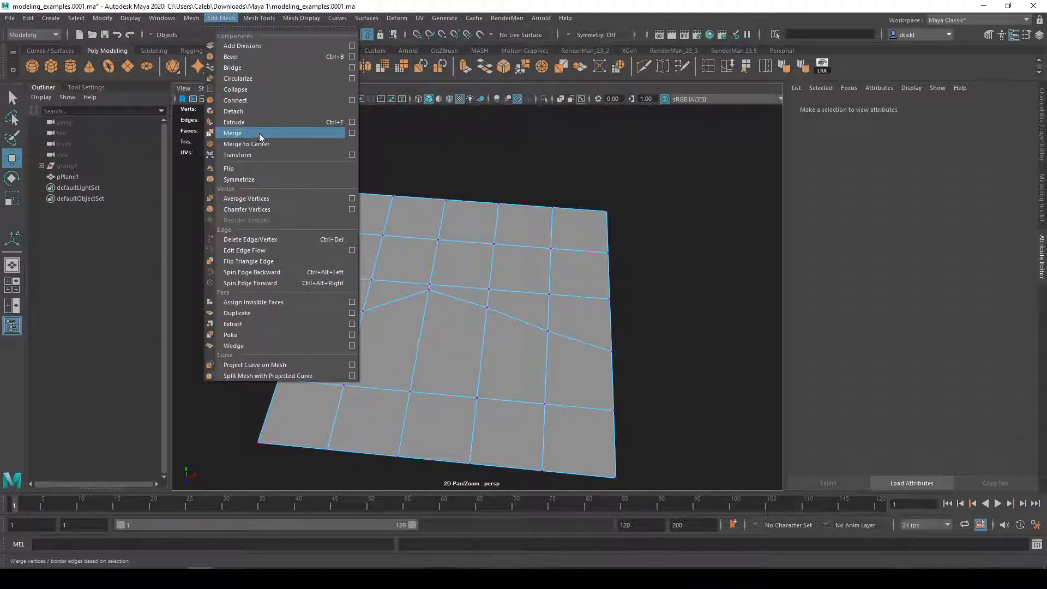
left_click(471, 284)
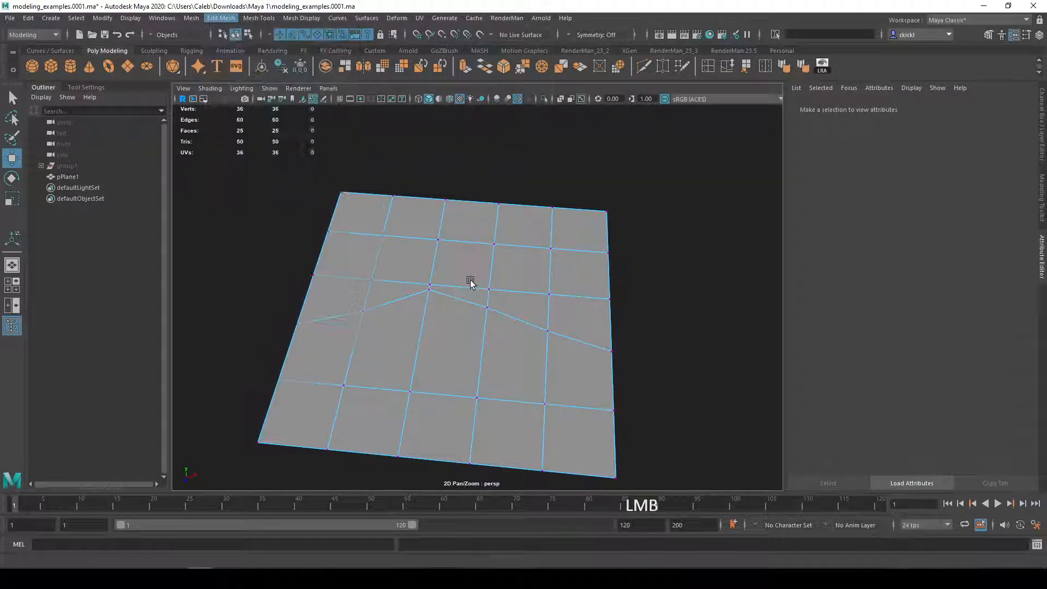
left_click_drag(240, 156, 723, 491)
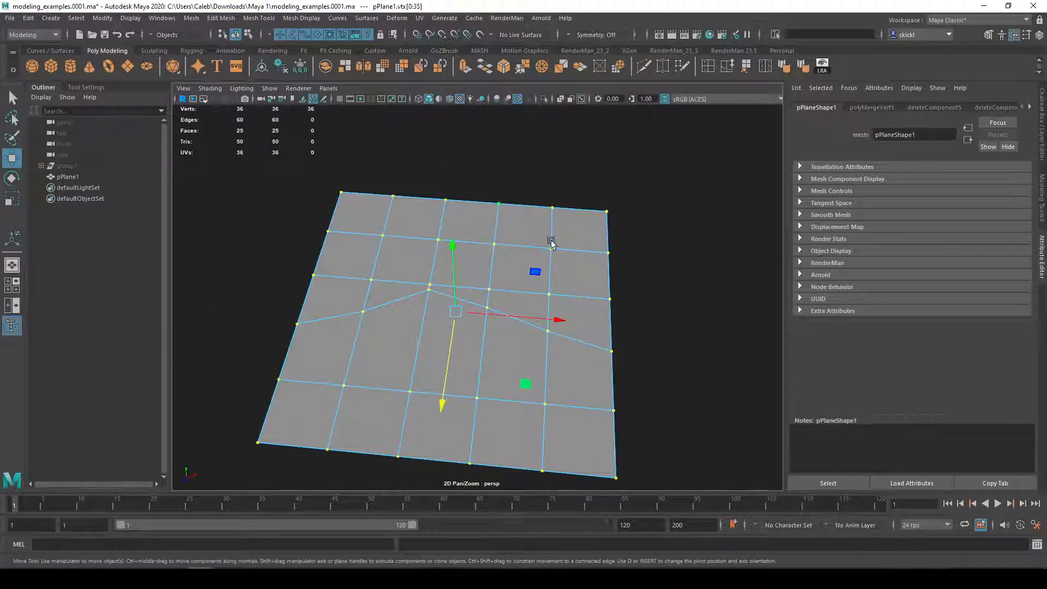
left_click(221, 18)
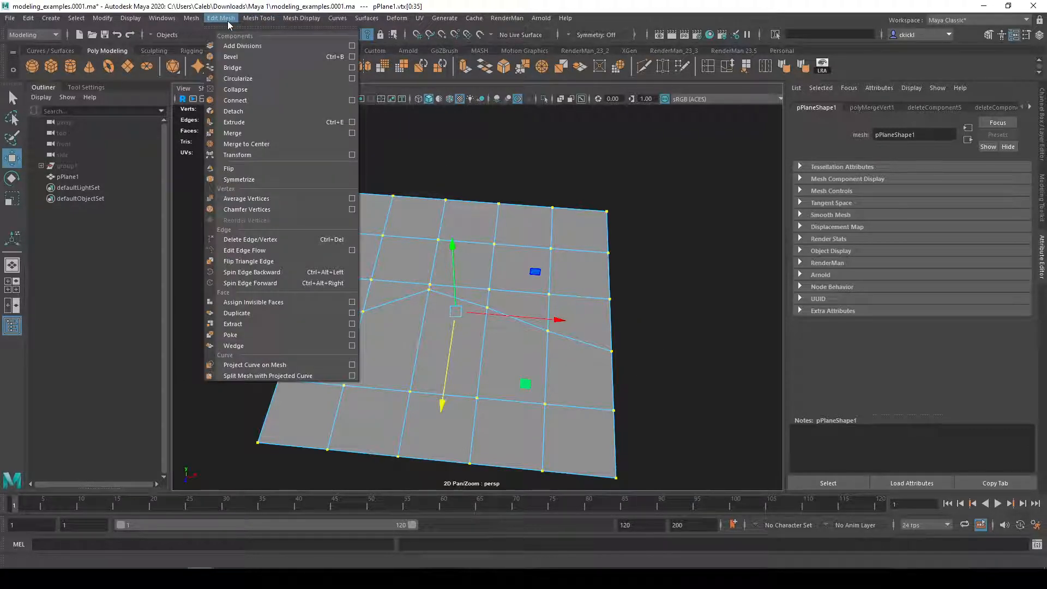
left_click(261, 134)
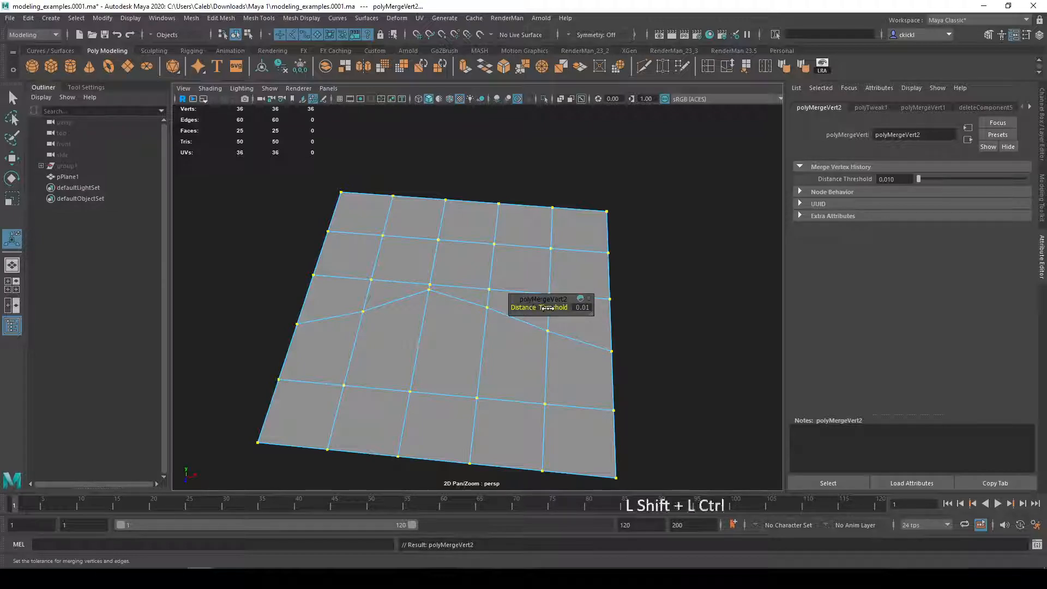
Try merge distance thresholds of 0.015 and 1, and undo the change to 1
mouse_move(545, 308)
left_mouse_down("ctrl+shift")
mouse_move(580, 308)
mouse_move(541, 308)
mouse_move(552, 307)
left_mouse_up("ctrl+shift")
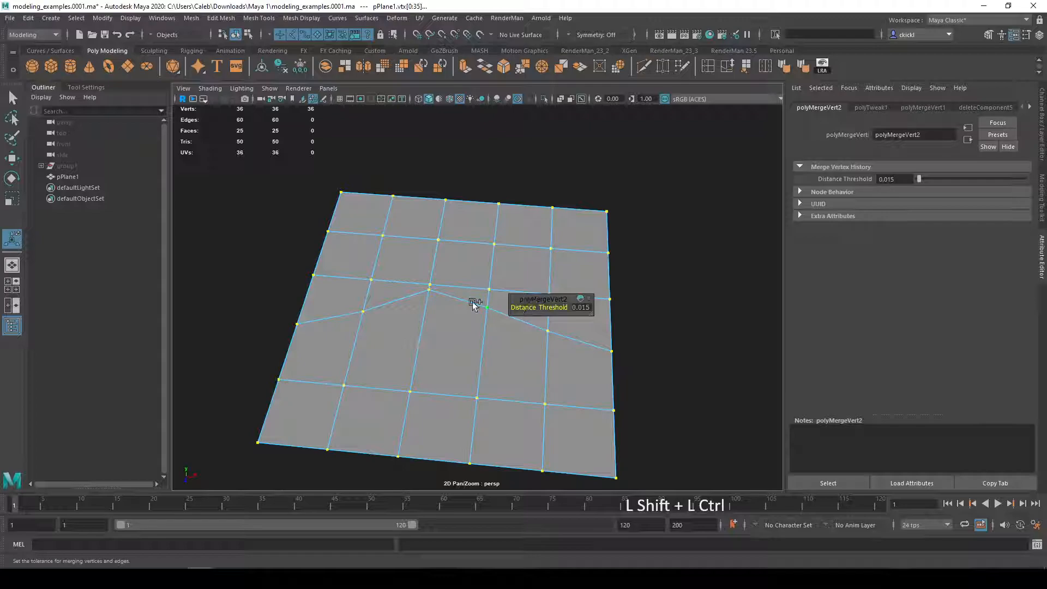
left_click_drag(548, 308, 633, 322, "ctrl+shift")
key("ctrl+z")
left_click_drag(534, 306, 539, 305)
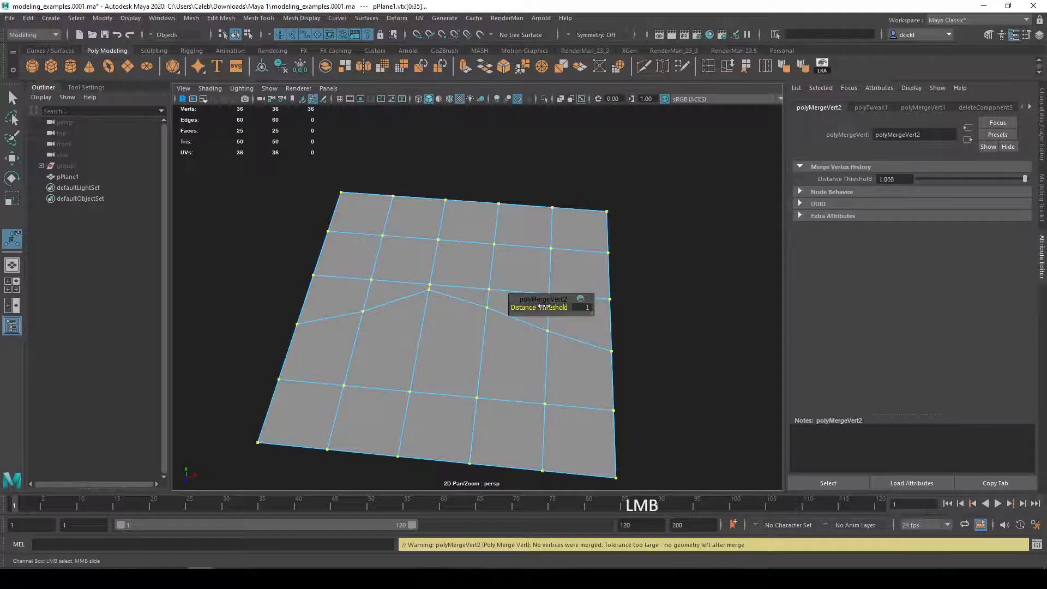
key("ctrl+z")
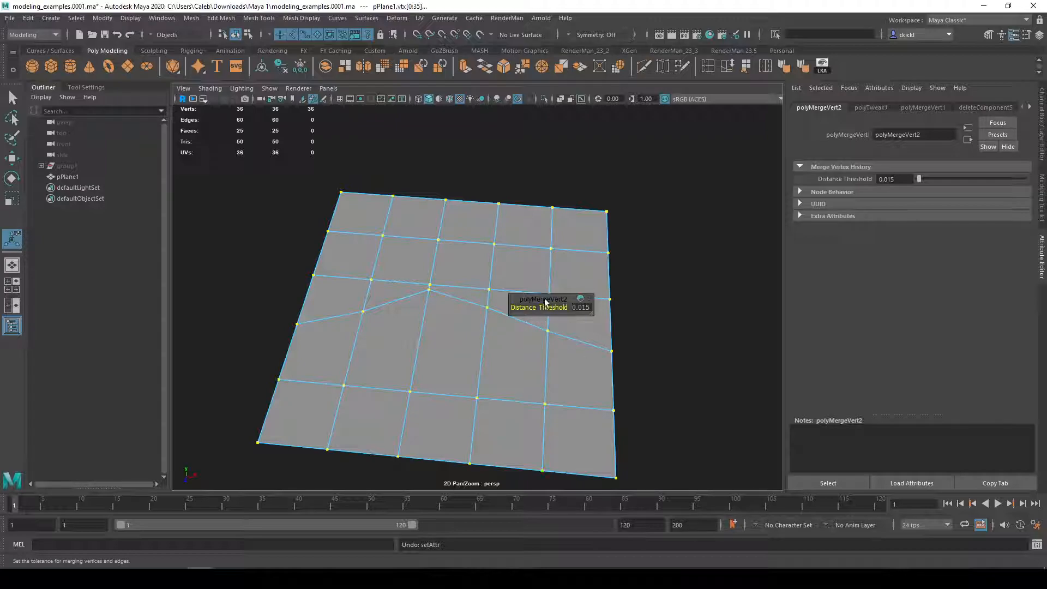
Fine-tune the merge distance threshold to about 0.042 so that only the two nearly touching vertices merge
left_click_drag(537, 304, 543, 306)
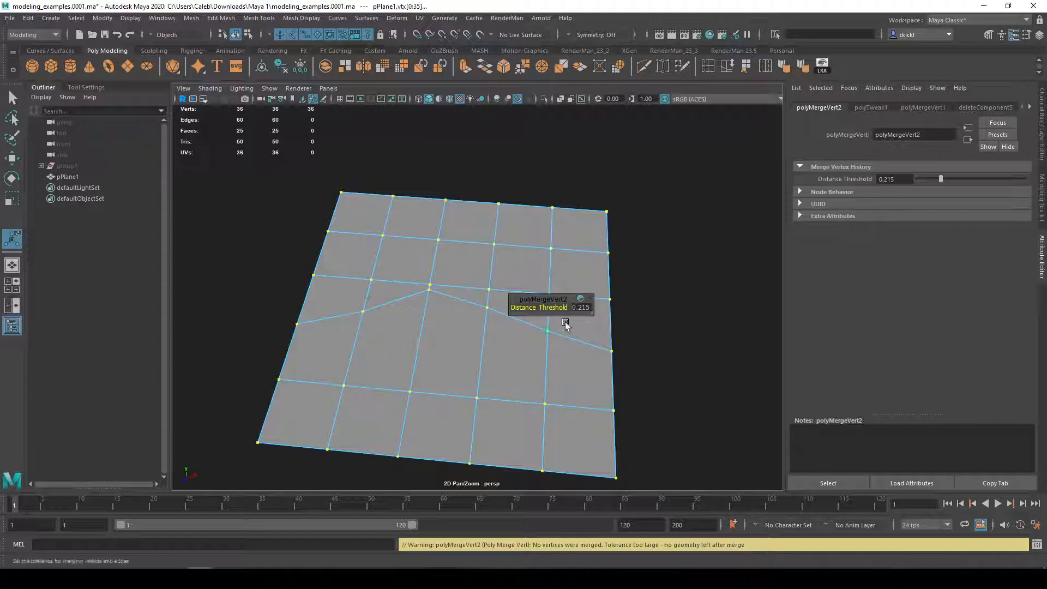
left_click_drag(555, 309, 549, 308)
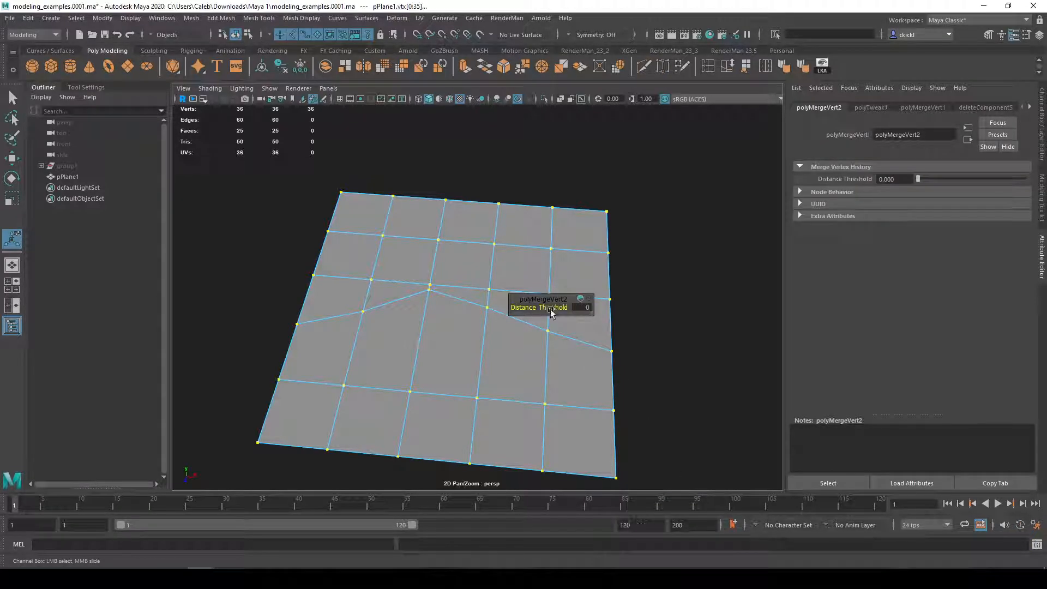
left_click_drag(529, 308, 538, 308, "ctrl+shift")
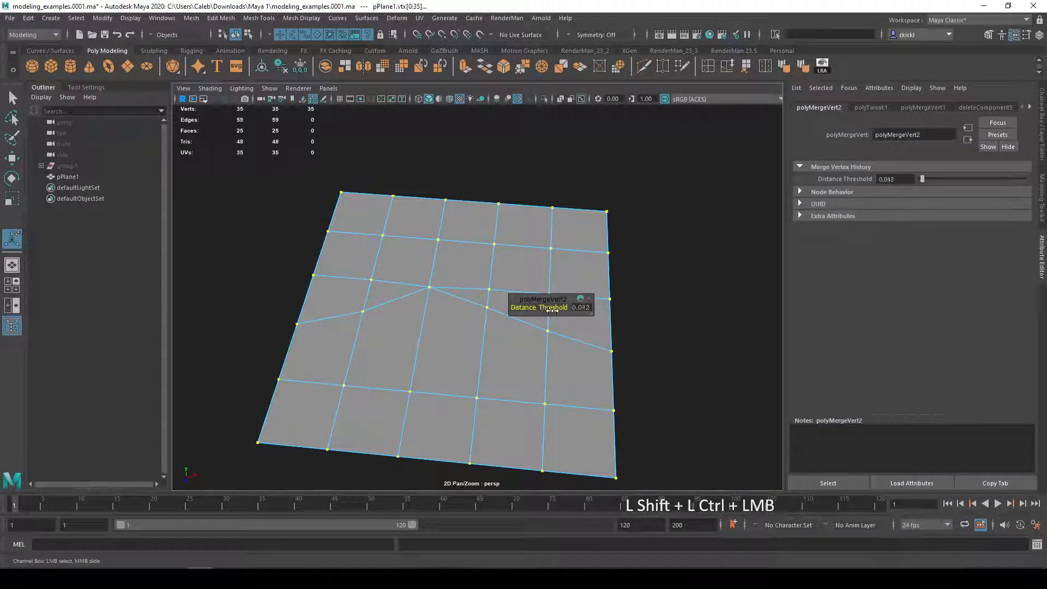
Readjust the plane's merge distance threshold, return to object mode and clear the selection
left_click_drag(564, 310, 509, 308, "ctrl+shift")
right_click_drag(499, 299, 532, 273)
left_click(673, 304)
left_click(518, 326)
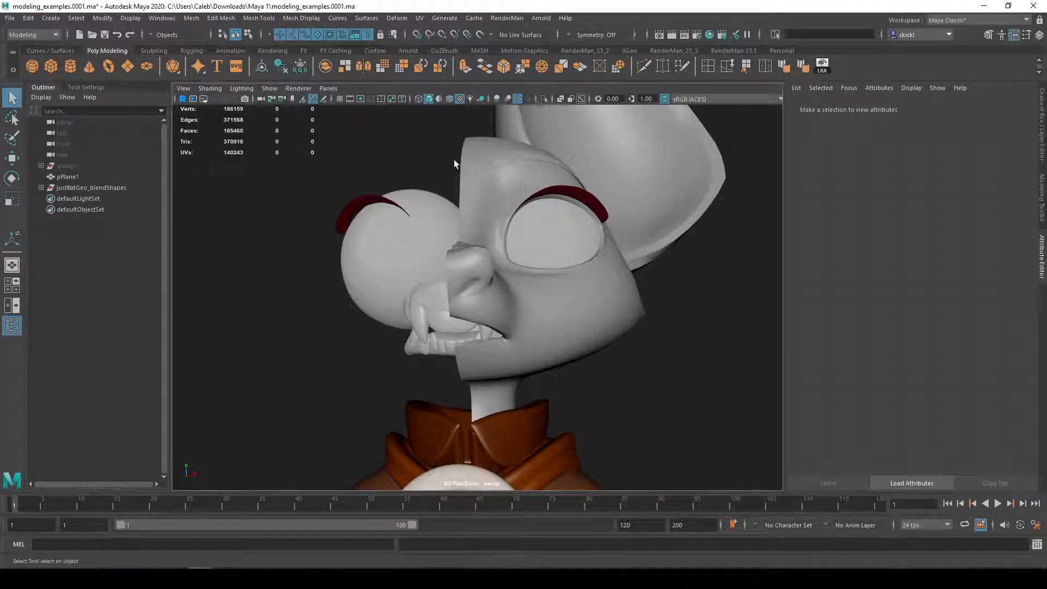
Mirror the half bat head across the X axis with the axis position set to Object
left_click(492, 325)
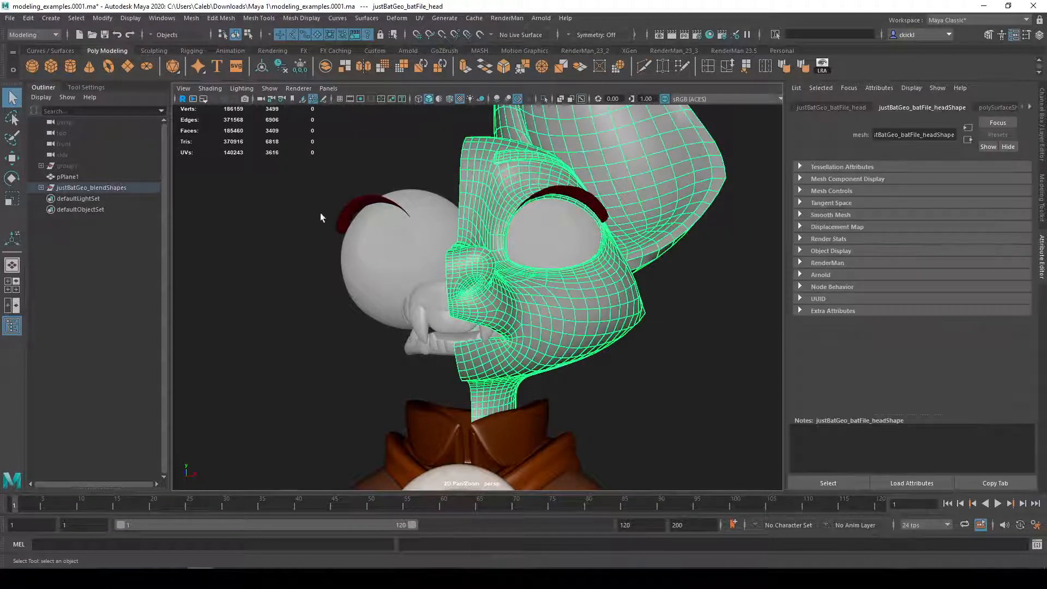
left_click(362, 64)
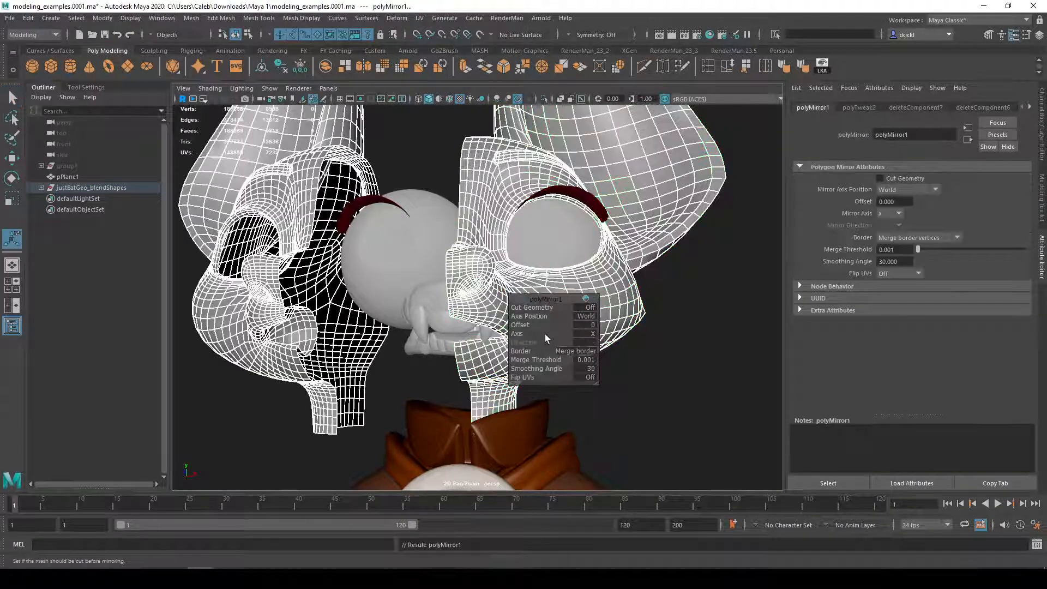
left_click(538, 316)
left_click(591, 317)
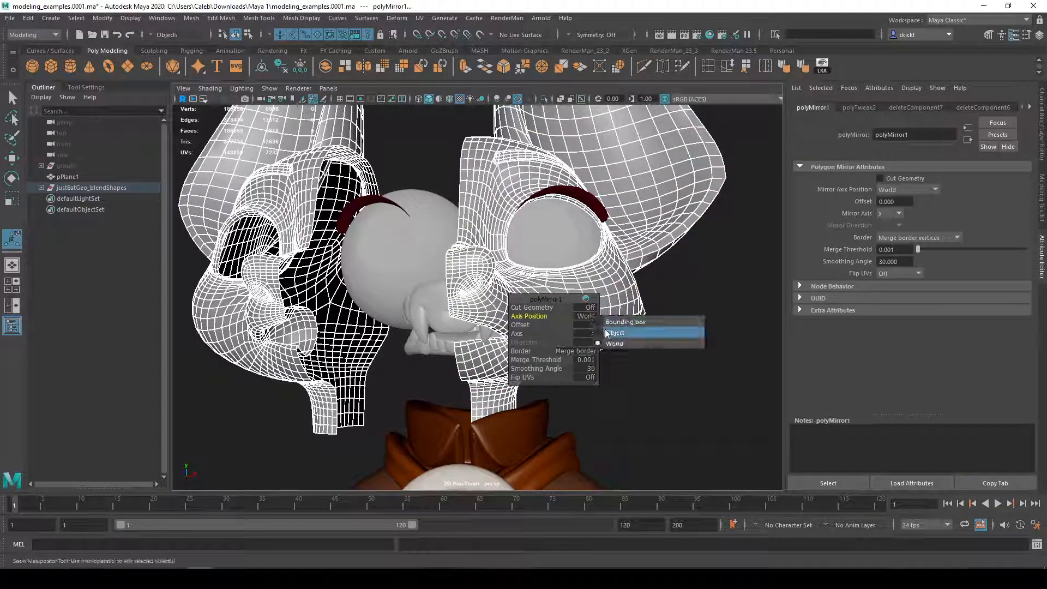
left_click(609, 332)
left_click(610, 388)
Examine the mirrored head's centre seam around the nose and mouth for unmerged border edges
scroll(423, 313, "up", 8)
middle_click_drag(423, 313, 465, 330, "alt")
left_click(453, 284)
scroll(474, 395, "down", 5)
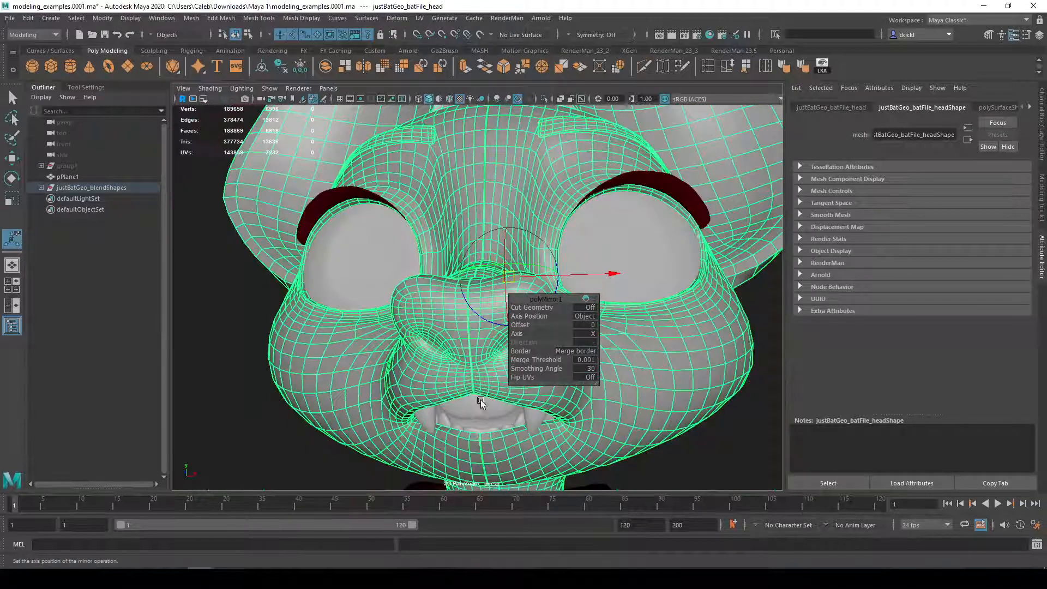
left_click_drag(490, 459, 480, 256, "alt")
left_click_drag(506, 217, 480, 322, "alt")
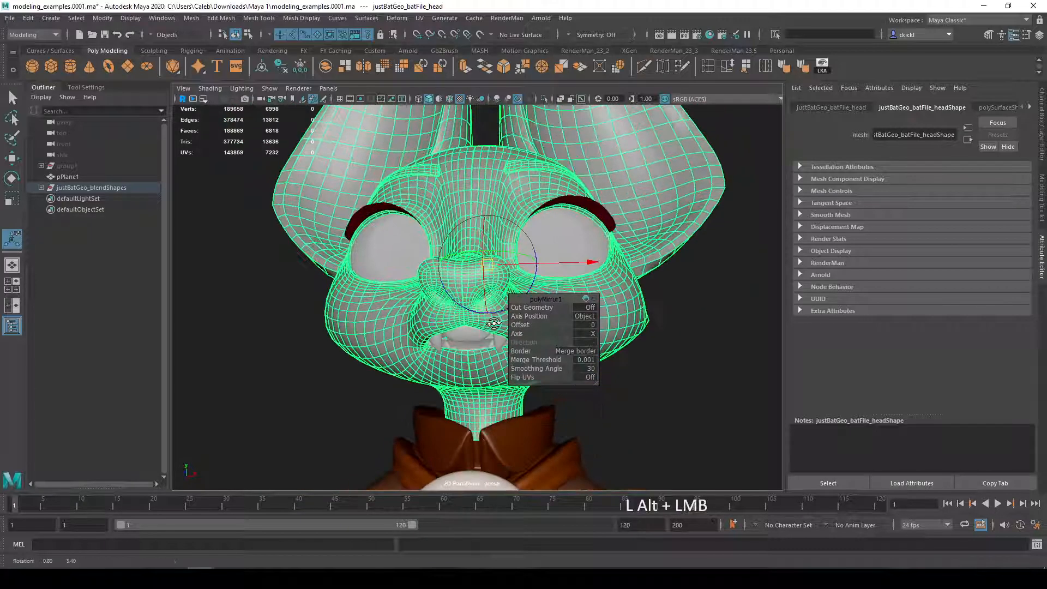
scroll(472, 317, "up", 5)
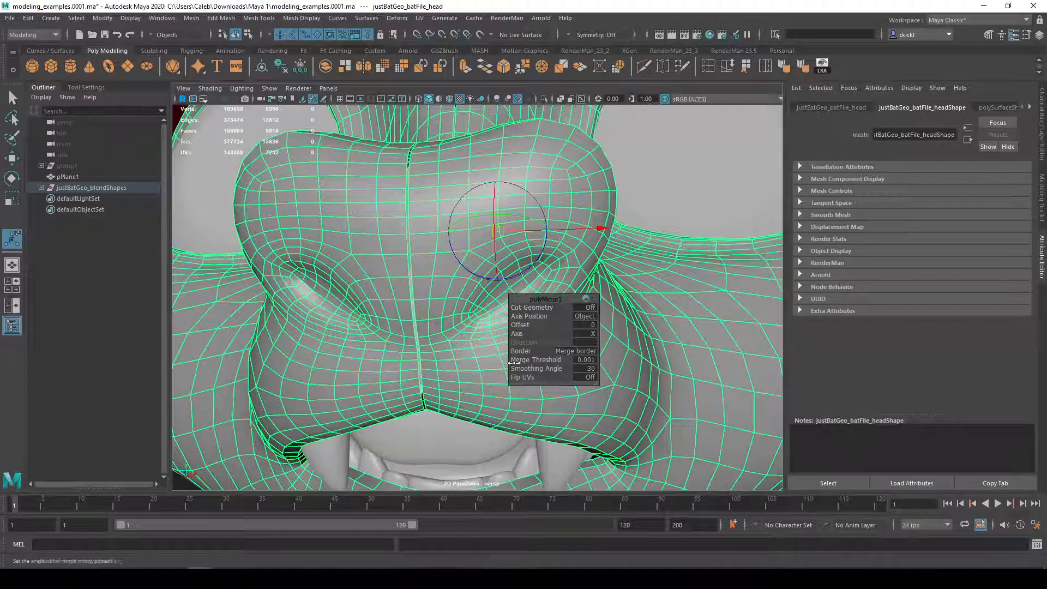
scroll(478, 349, "down", 5)
left_click(699, 439)
left_click(632, 329)
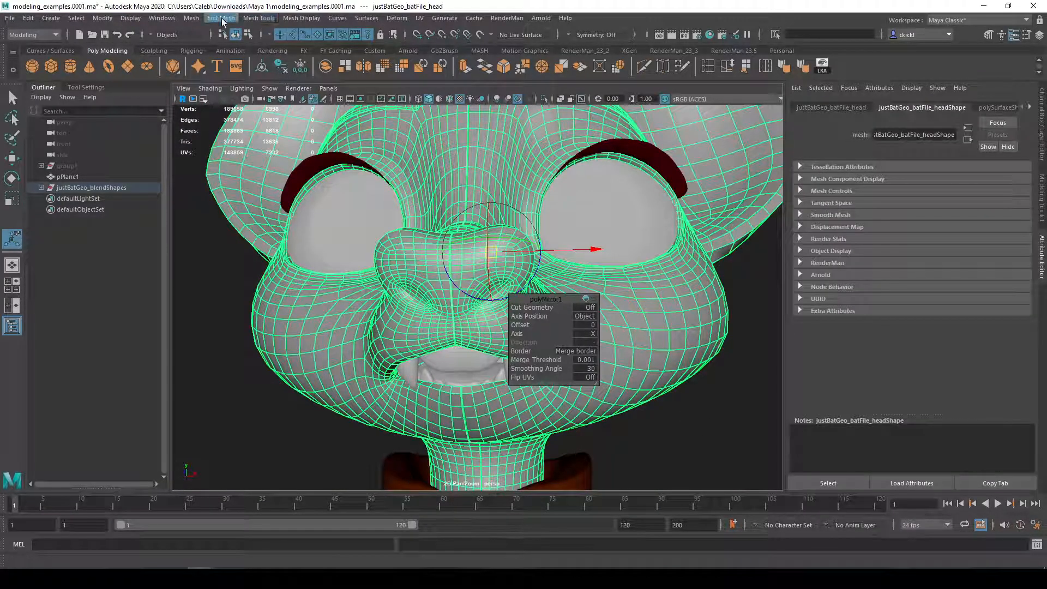
Apply Merge to the mirrored head and lower its distance threshold to 0
left_click(222, 19)
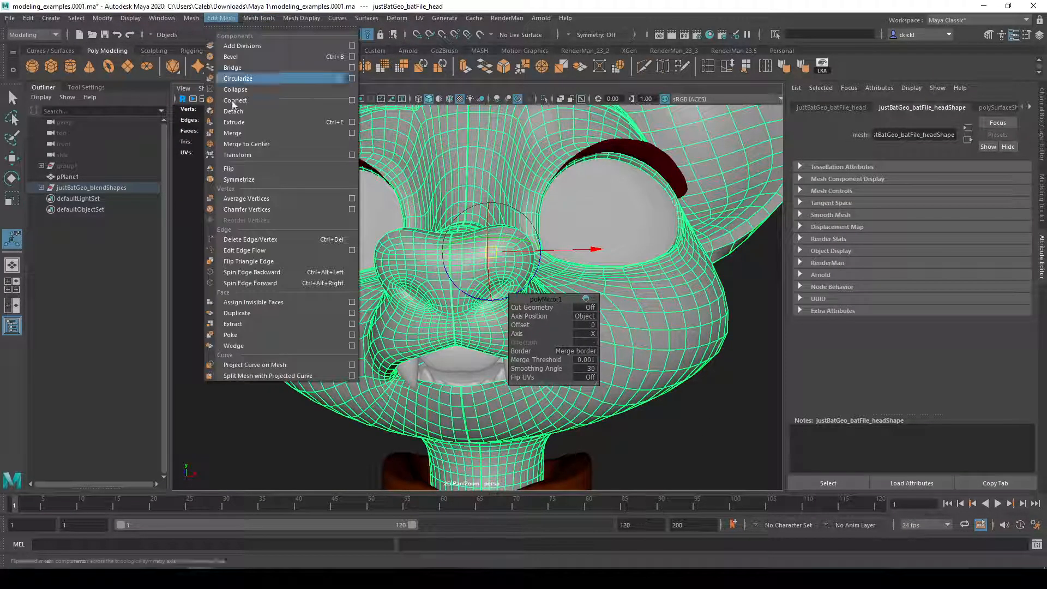
left_click(250, 132)
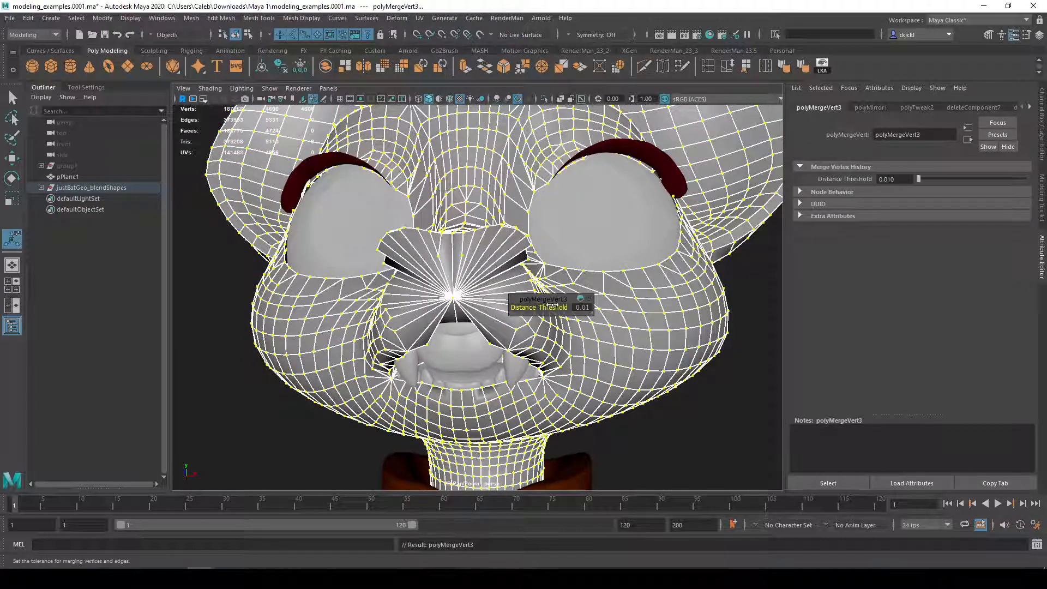
key("shift+ctrl")
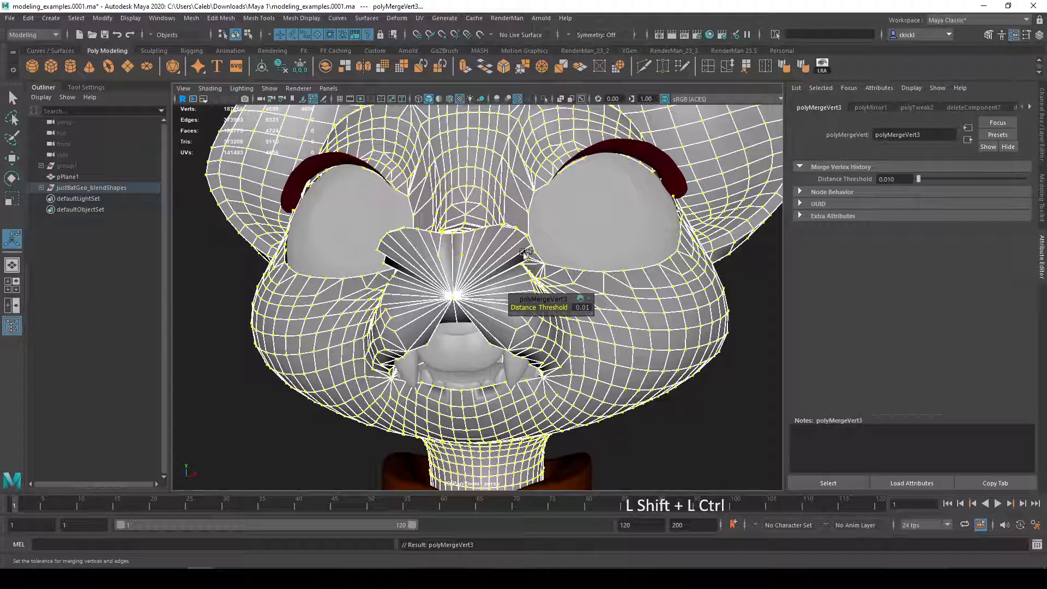
left_click_drag(543, 308, 538, 309, "ctrl+shift")
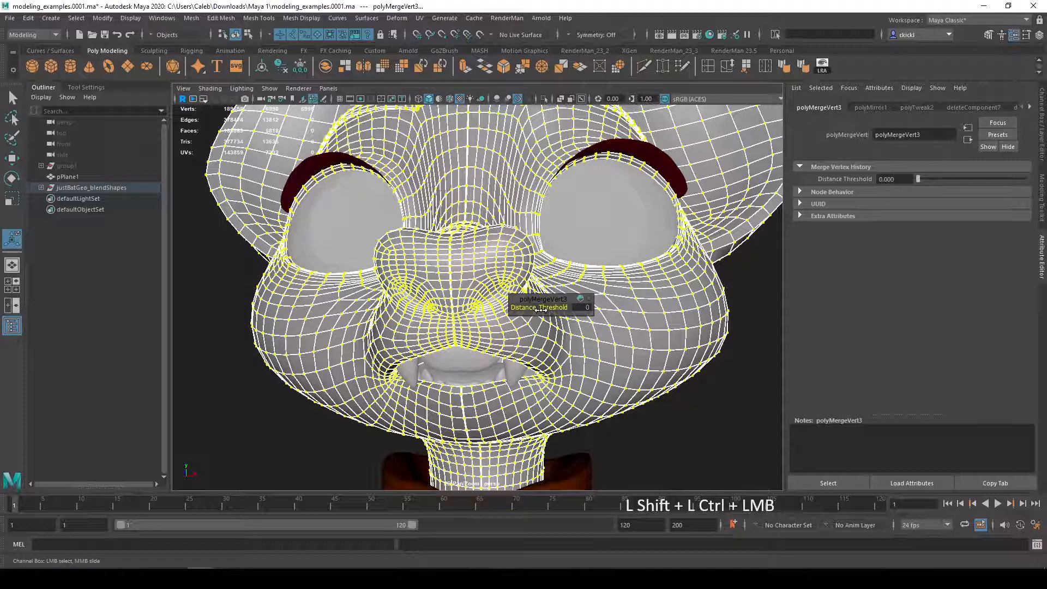
left_click_drag(541, 309, 541, 309, "ctrl+shift")
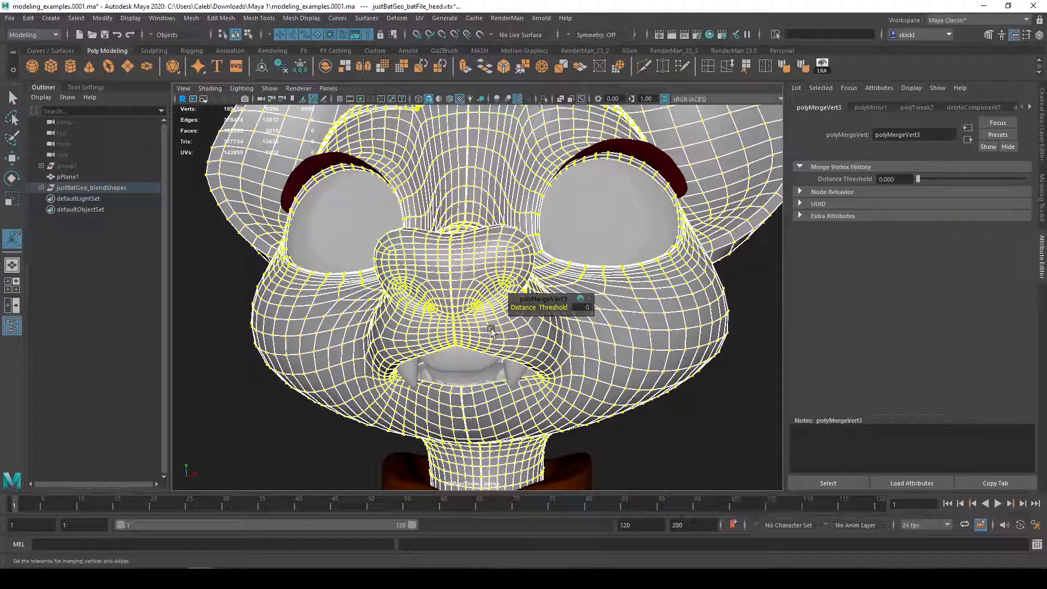
Try a merge distance threshold of 0.002 to close the head's centre seam, and check the whole face
scroll(496, 343, "up", 5)
middle_click_drag(495, 343, 490, 325, "alt")
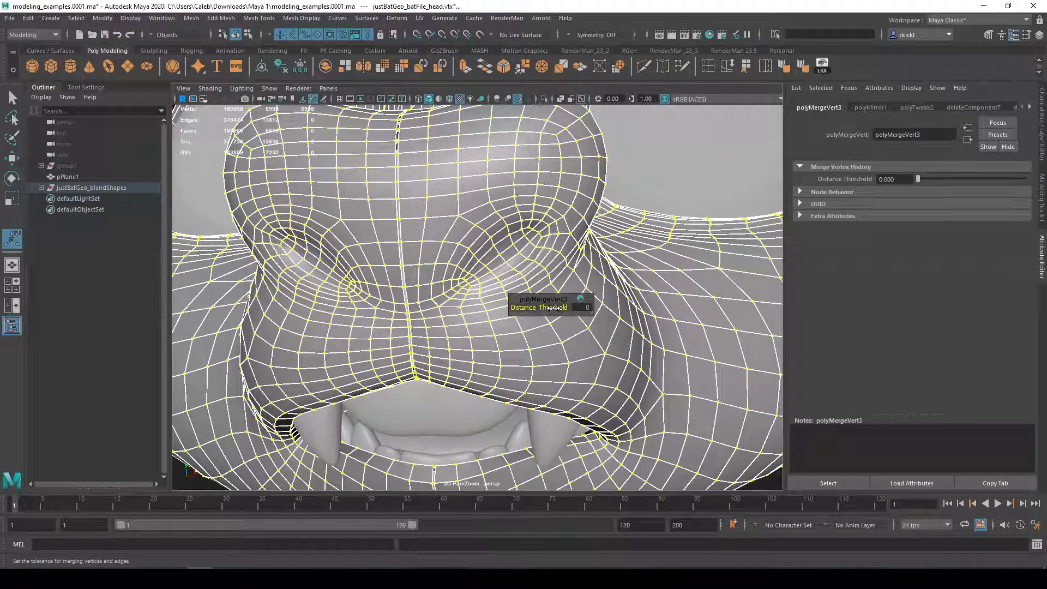
left_click_drag(553, 307, 494, 291, "ctrl+shift")
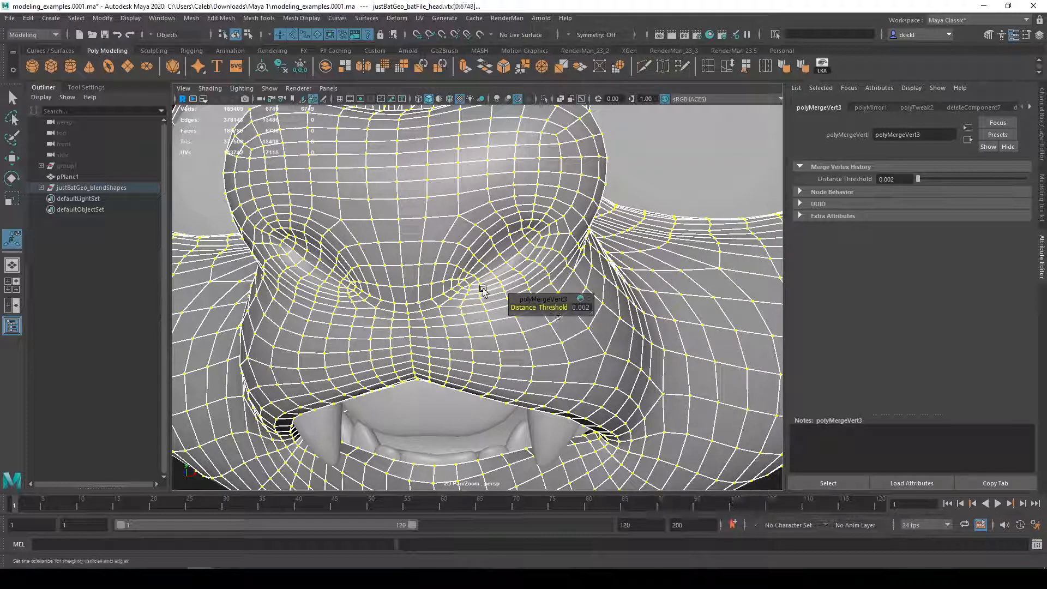
scroll(475, 326, "down", 8)
left_click_drag(484, 335, 484, 347, "alt")
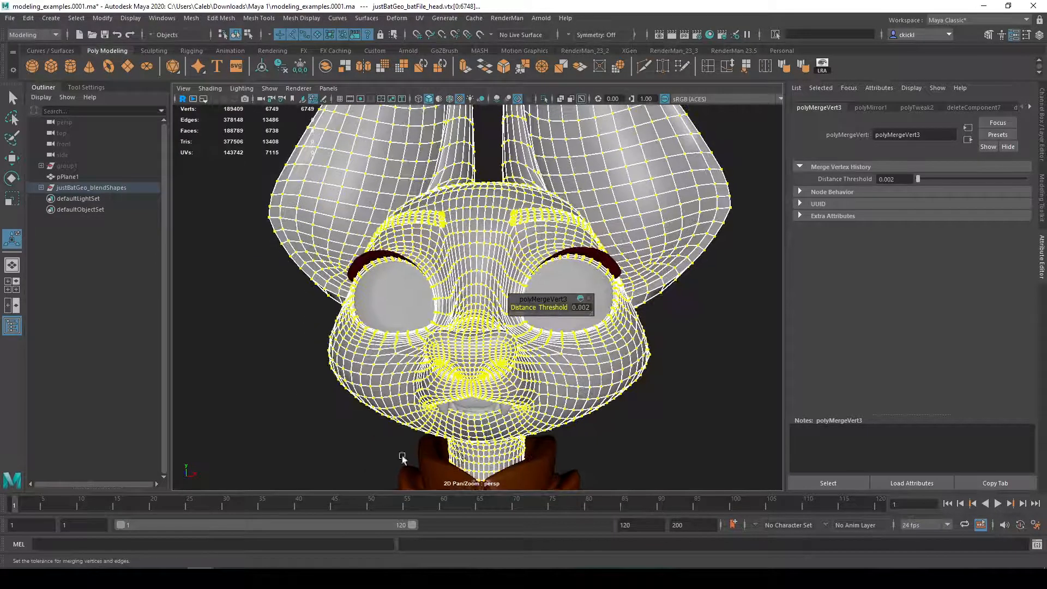
right_click_drag(408, 470, 522, 449, "alt")
left_click_drag(488, 454, 495, 414, "alt")
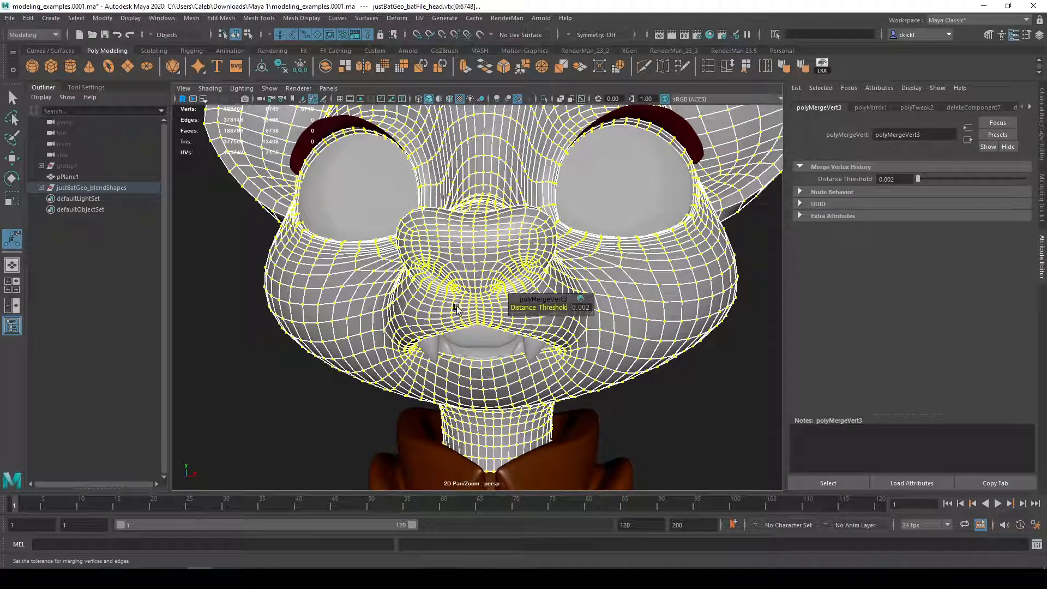
Undo the last merge threshold change on the head
key("ctrl+z")
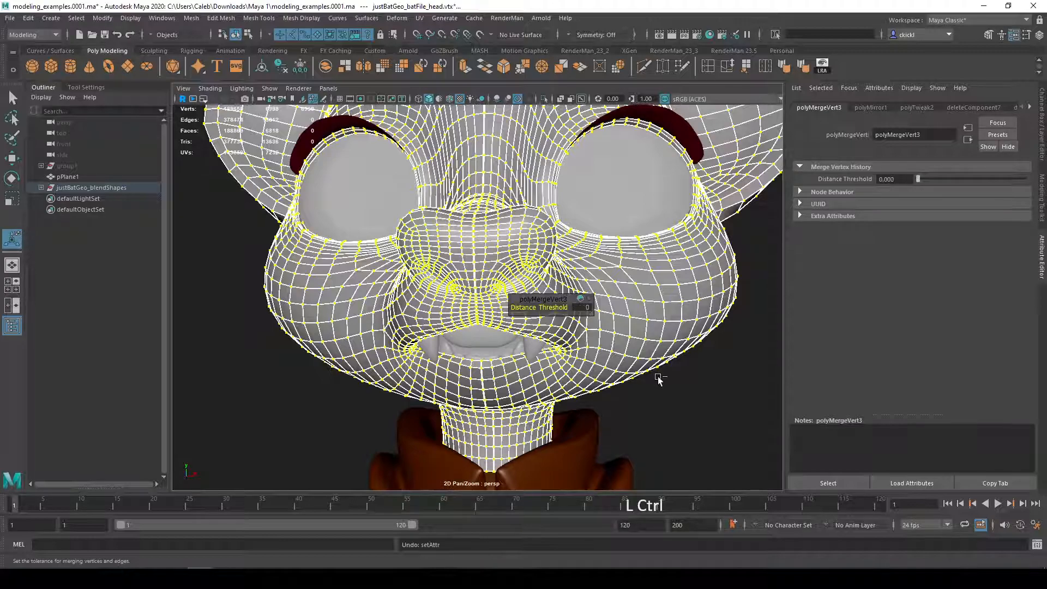
scroll(658, 380, "down", 2)
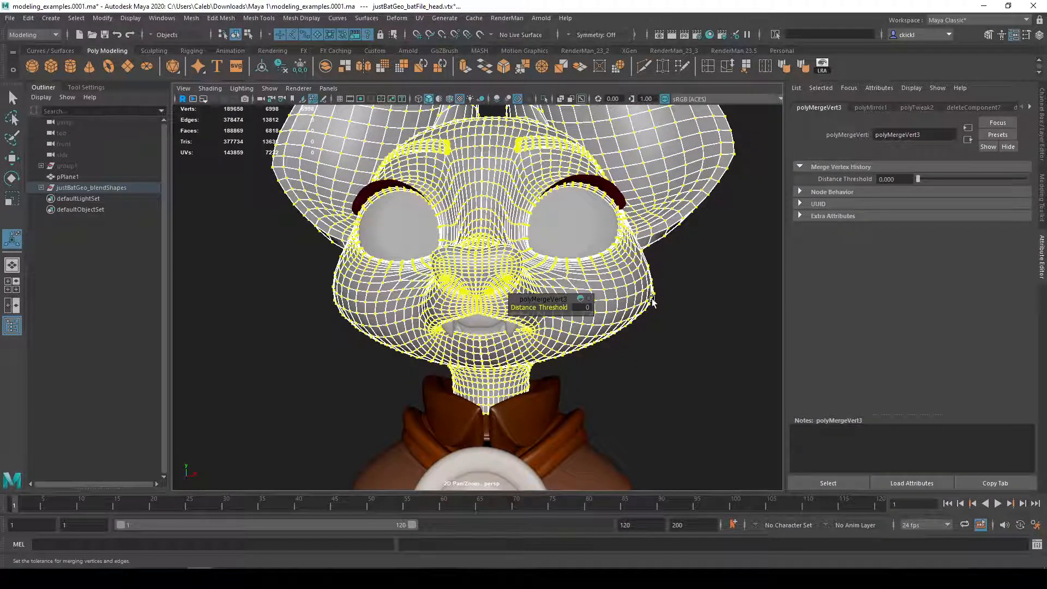
middle_click_drag(651, 297, 652, 292, "alt")
left_click_drag(652, 292, 649, 294, "alt")
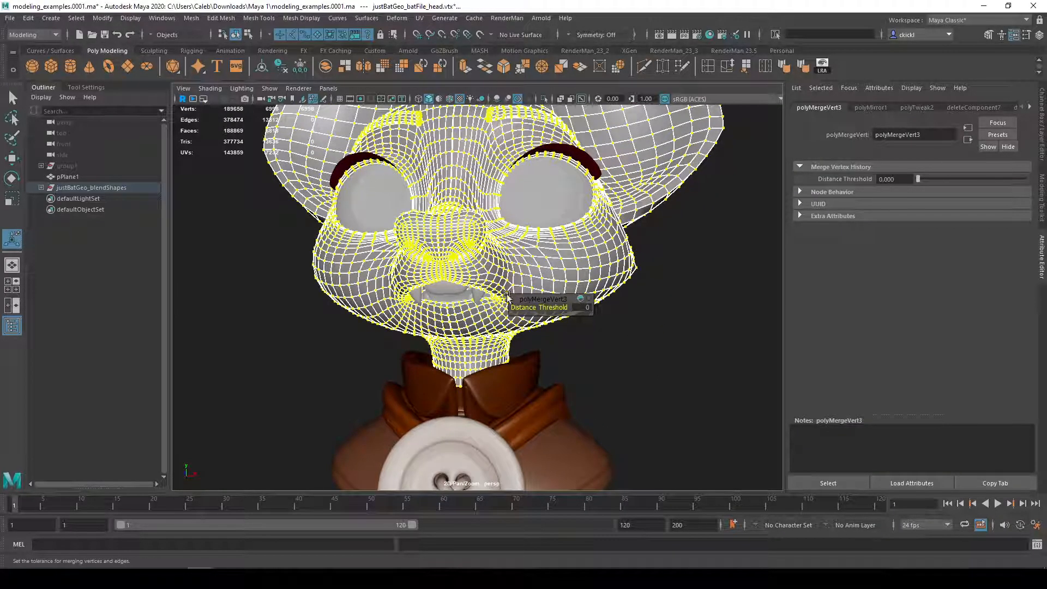
key("shift")
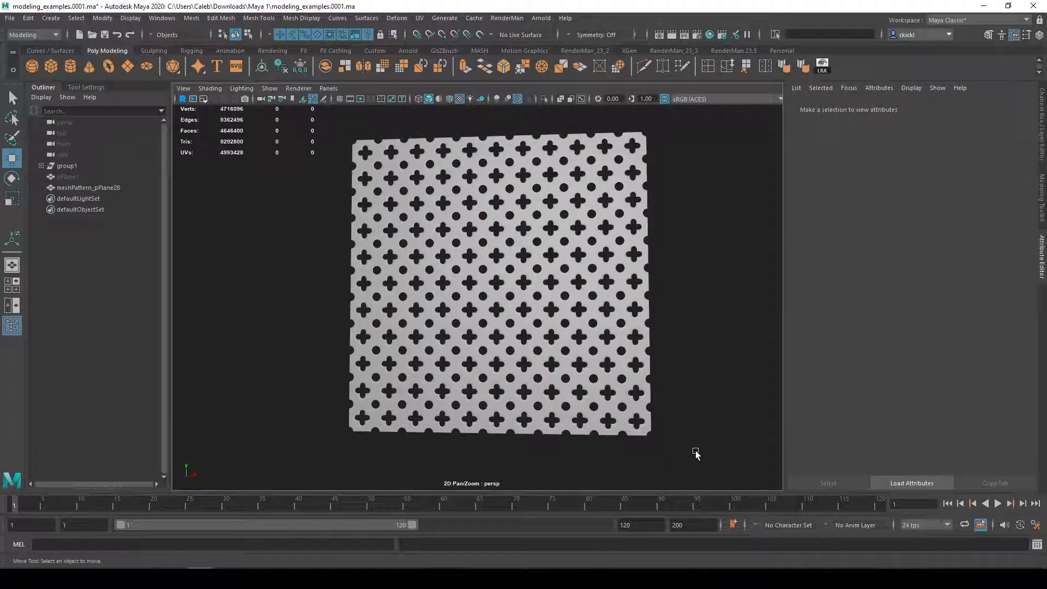
Switch the perforated pattern mesh to face selection and turn off its smooth preview
left_click_drag(685, 441, 690, 443, "alt")
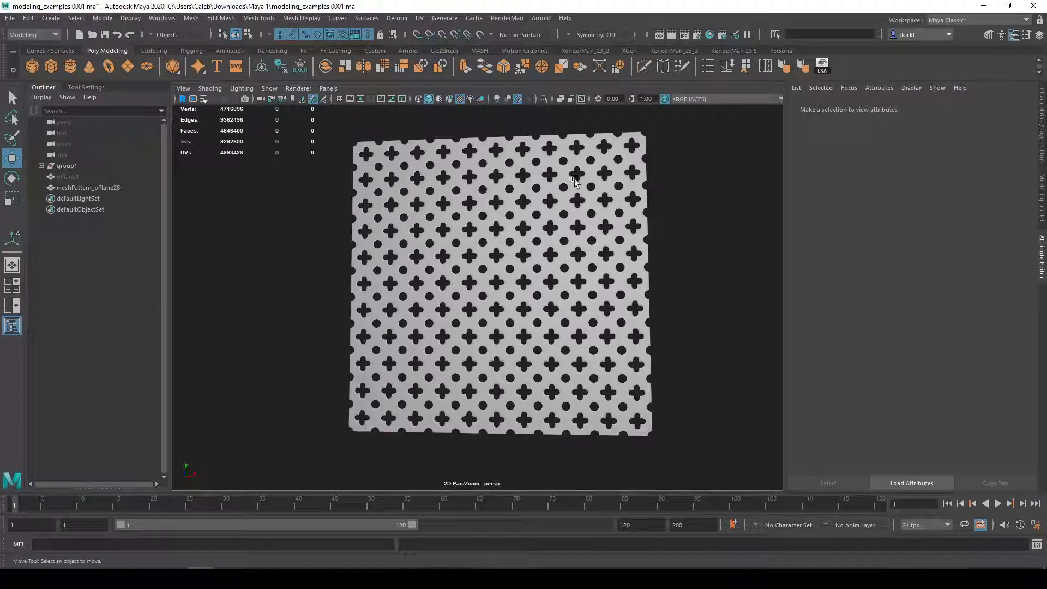
left_click(374, 426)
right_click_drag(372, 290, 376, 320)
left_click(368, 429)
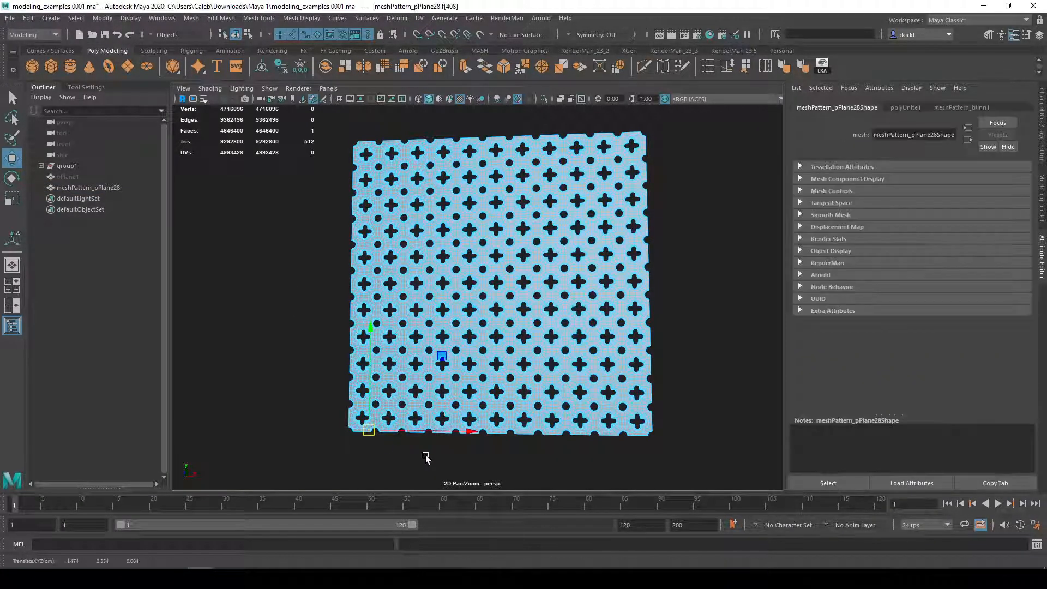
key("q")
scroll(425, 419, "up", 3)
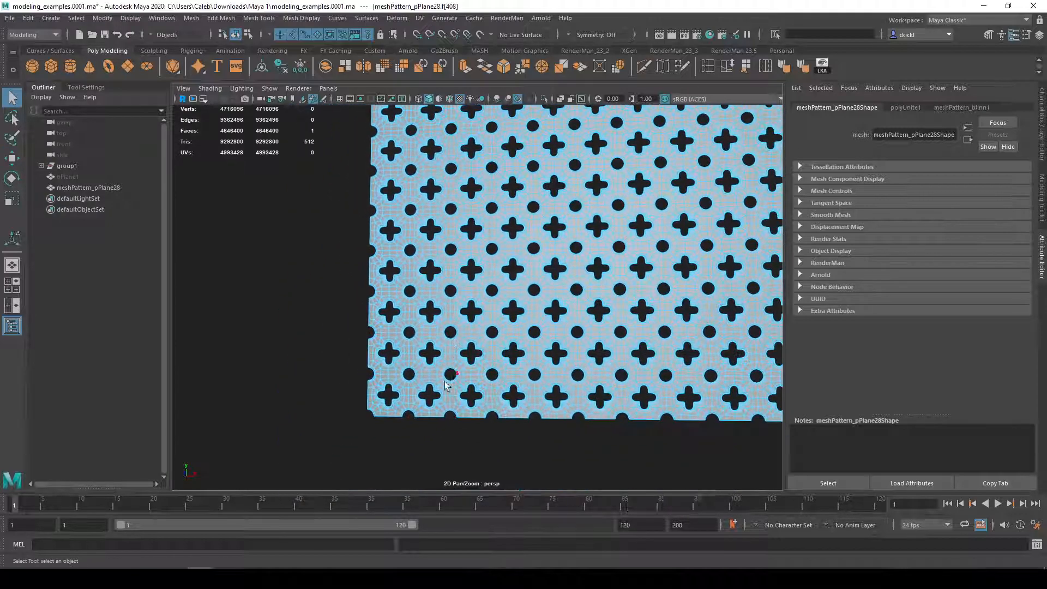
key("1")
Select all connected faces of the pattern's corner tile, pull the tile away from the mesh and undo the move
double_click(394, 413)
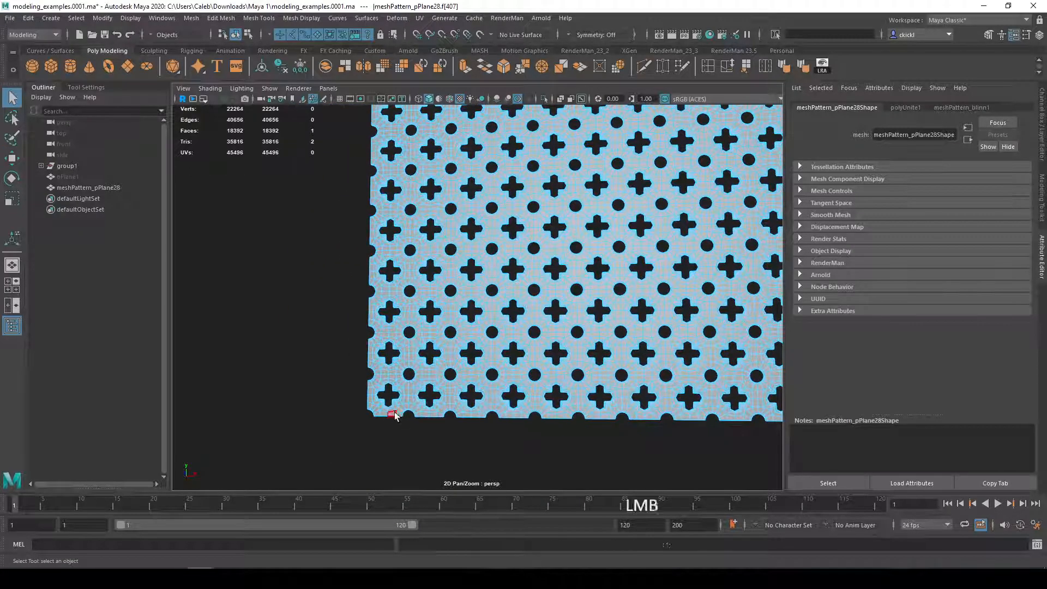
right_click_drag(399, 415, 463, 425, "alt")
middle_click_drag(463, 425, 465, 370, "alt")
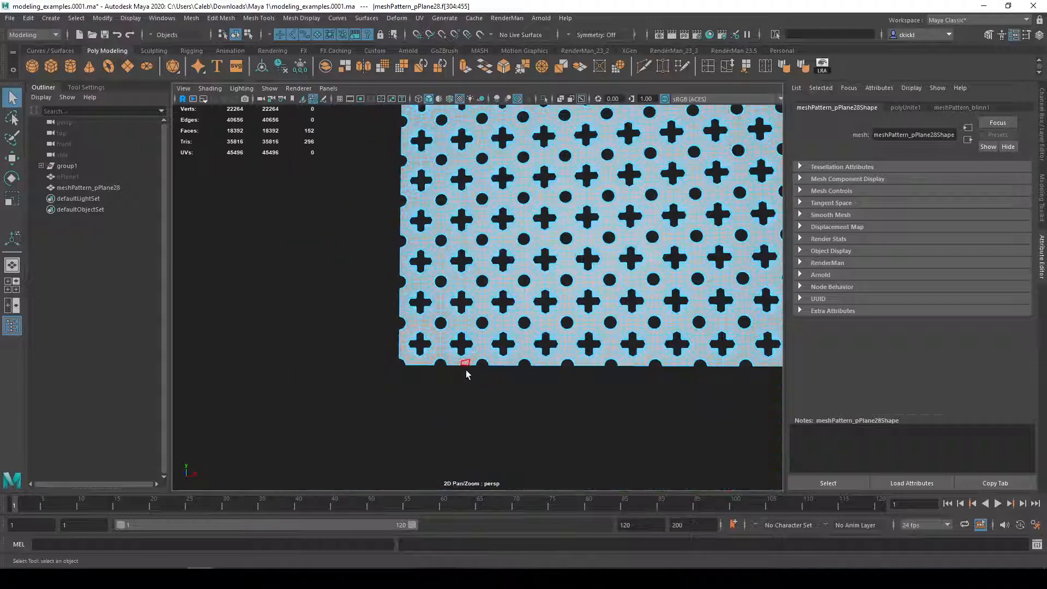
key("w")
left_click_drag(420, 343, 388, 407)
key("ctrl+z")
Select the tile beside the corner tile, move it down out of the pattern and undo the move
key("q")
left_click(476, 359)
double_click(476, 361)
key("w")
left_click_drag(462, 344, 467, 393)
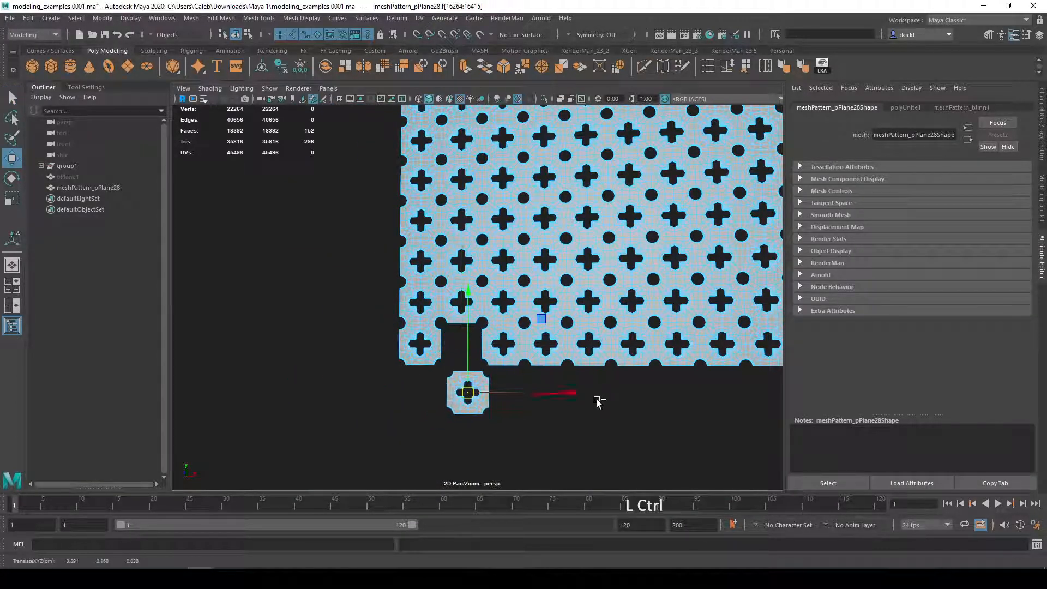
key("ctrl+z")
Select the connected faces of one interior tile to check that it is a separate piece
middle_click_drag(598, 394, 456, 475, "alt")
scroll(482, 431, "down", 4)
middle_click_drag(523, 417, 570, 451, "alt")
left_click_drag(571, 451, 576, 474, "alt")
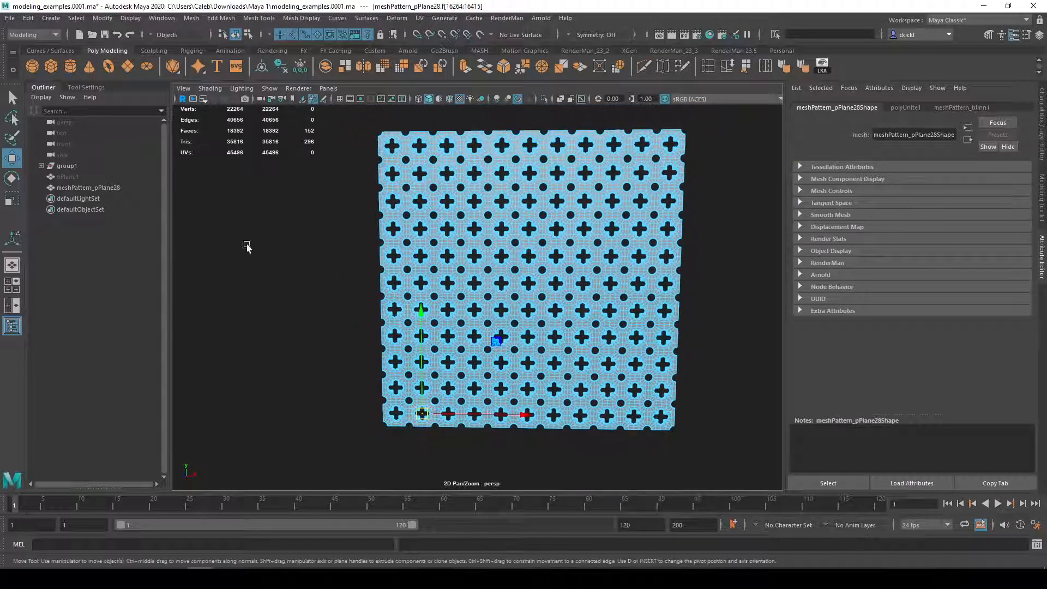
left_click_drag(330, 476, 393, 458, "alt")
key("q")
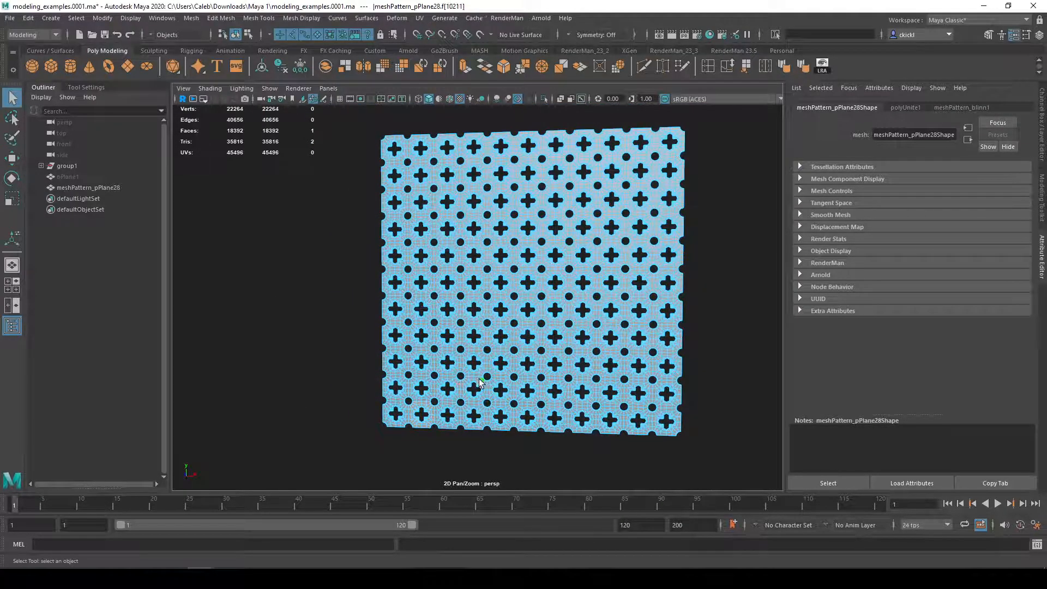
double_click(479, 378)
scroll(430, 430, "up", 2)
scroll(512, 359, "down", 2)
middle_click_drag(519, 330, 463, 333, "alt")
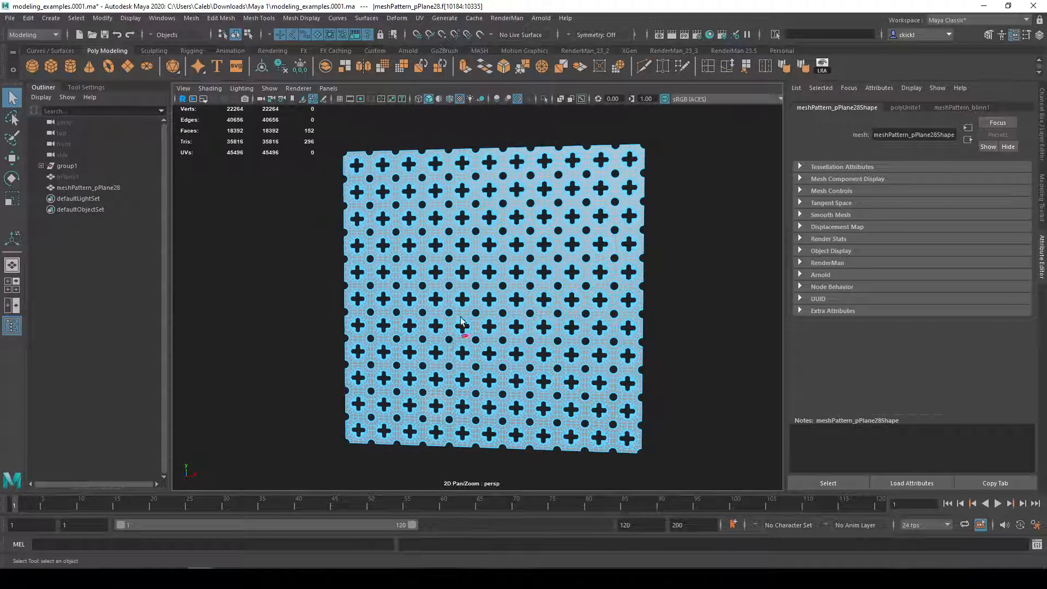
Select all faces of the pattern mesh and merge their vertices with a distance threshold of 0.01
left_click_drag(304, 129, 721, 489)
left_click(221, 18)
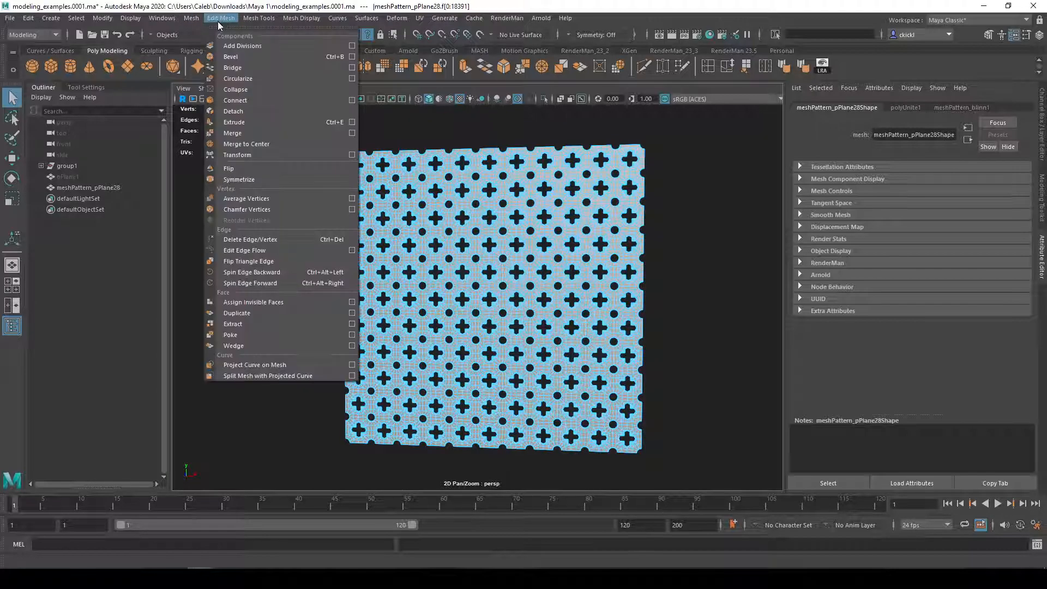
left_click(263, 134)
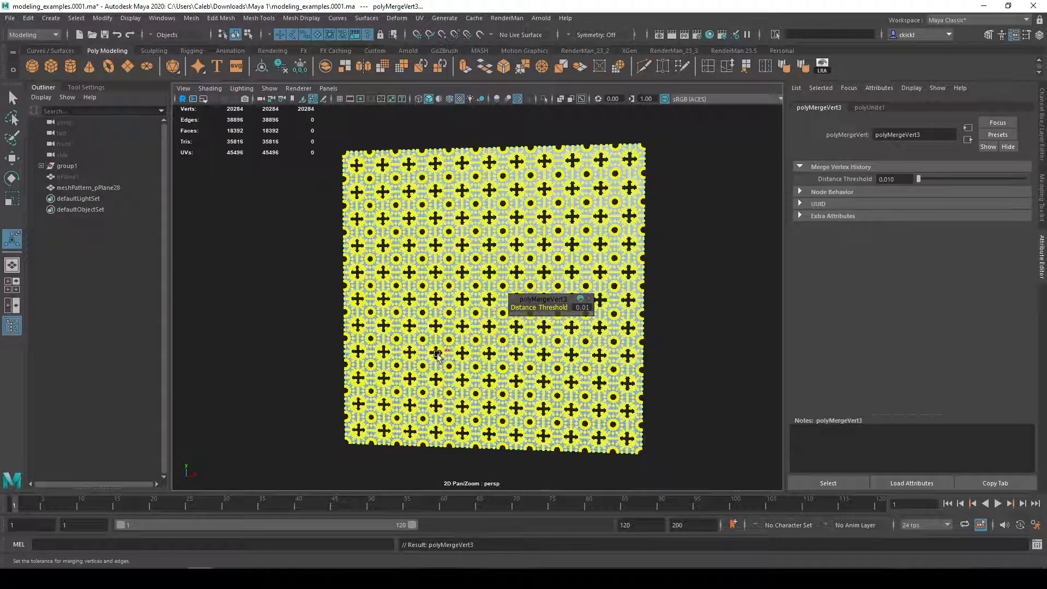
Select all connected faces of the merged pattern mesh to check that its tiles form one piece
scroll(389, 442, "up", 3)
middle_click_drag(383, 440, 563, 240, "alt")
right_click_drag(501, 264, 499, 295)
scroll(475, 301, "up", 2)
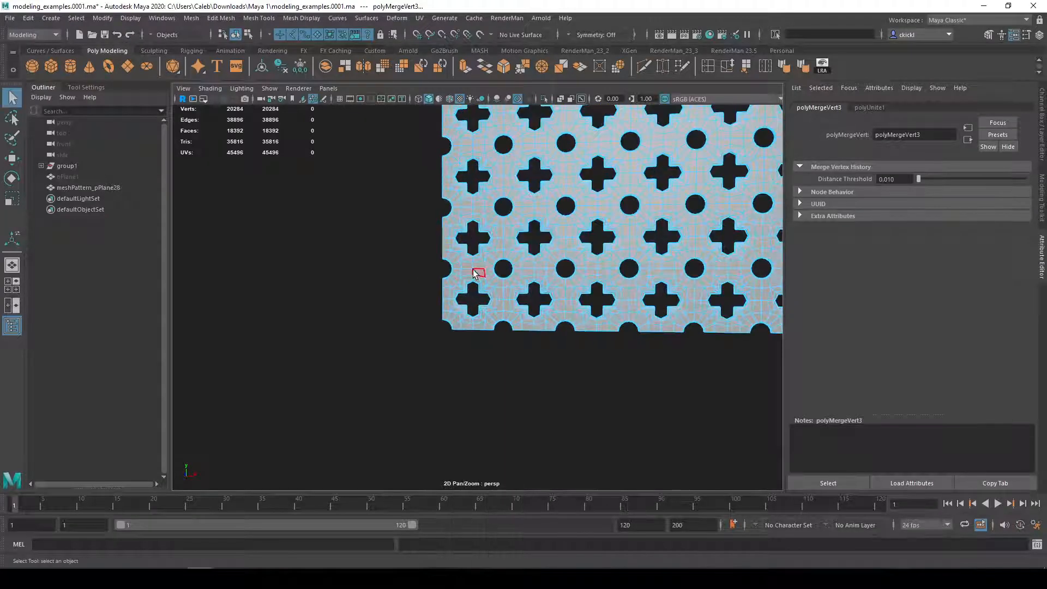
scroll(477, 295, "up", 3)
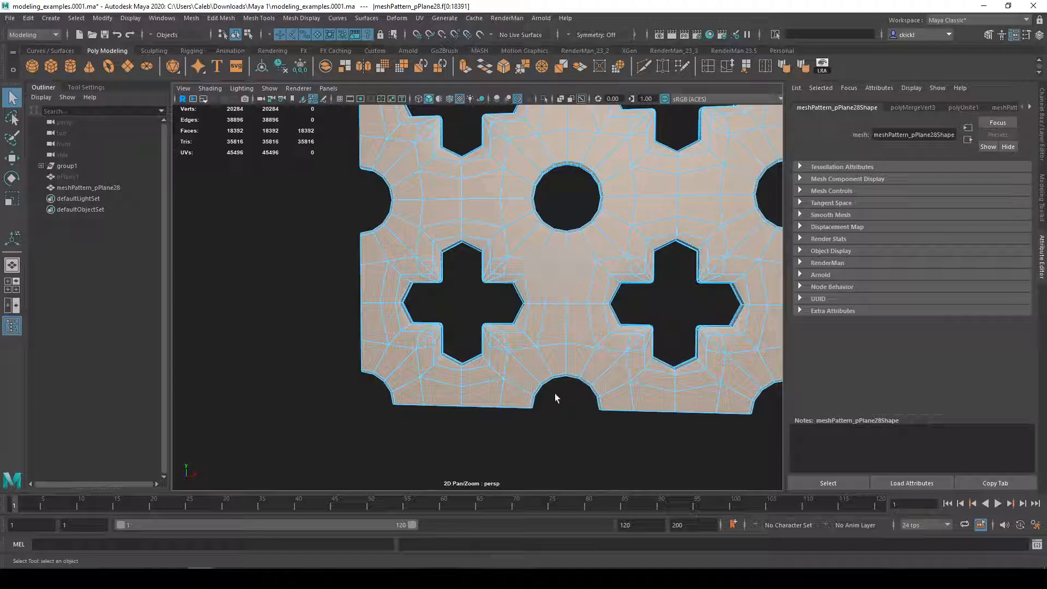
scroll(560, 354, "down", 3)
Select a single face near the pattern's corner, move it slightly and undo the move
left_click(451, 366)
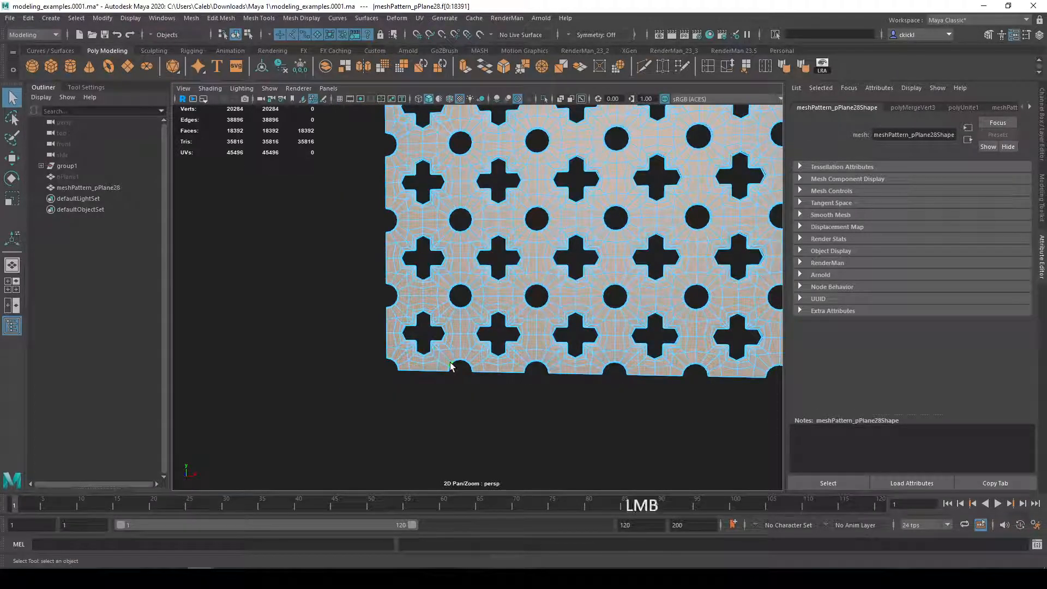
key("w")
left_click(457, 345)
key("w")
left_click_drag(458, 345, 471, 347)
key("ctrl+z")
key("q")
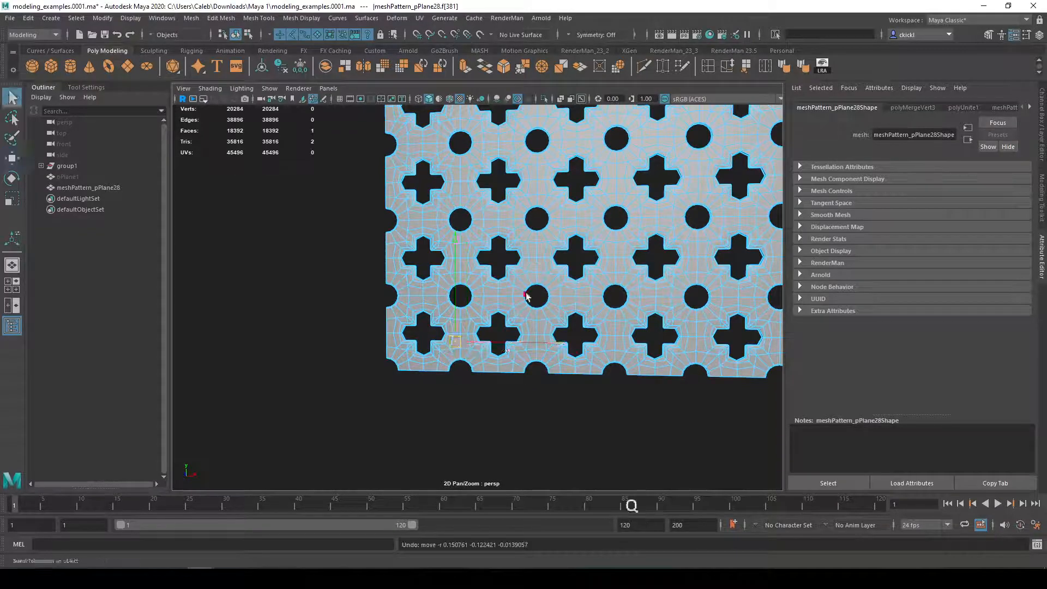
middle_click_drag(554, 294, 424, 395, "alt")
scroll(453, 358, "down", 5)
middle_click_drag(499, 336, 429, 407, "alt")
scroll(504, 376, "down", 3)
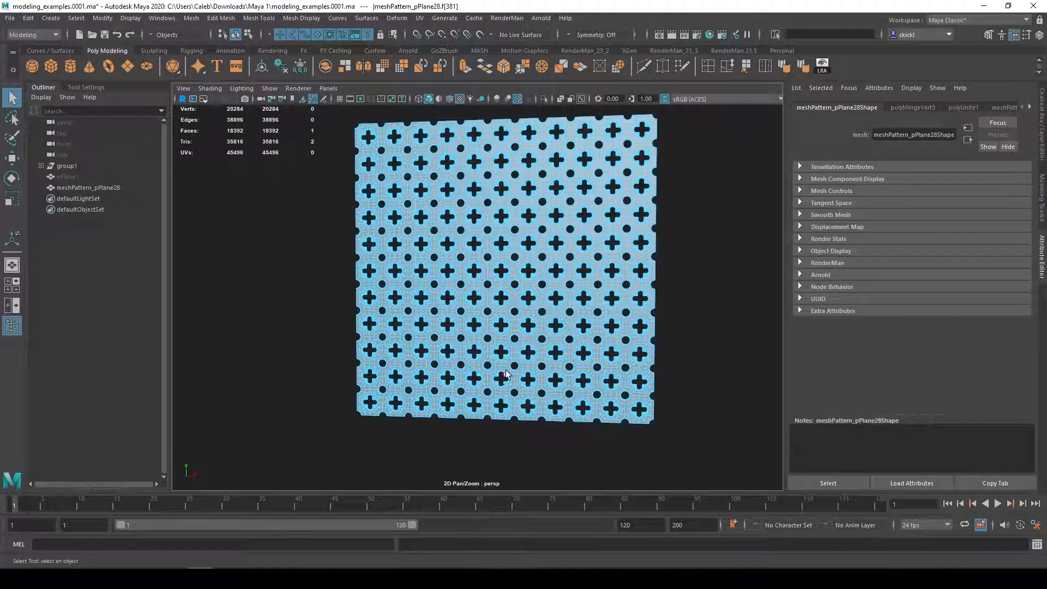
left_click_drag(490, 370, 493, 334, "alt")
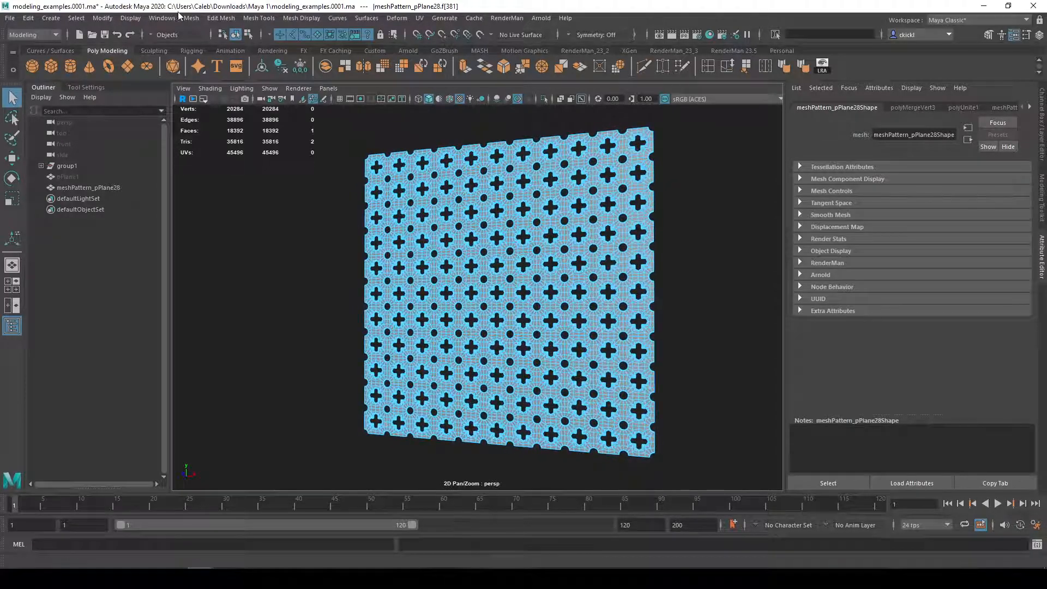
left_click(212, 18)
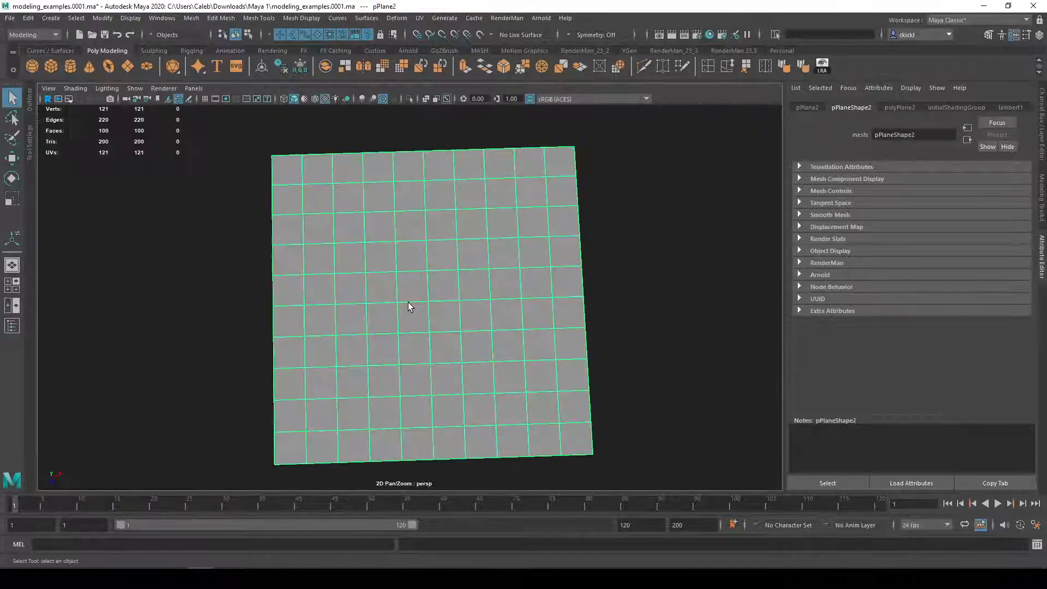
Select the block of nine vertices in the middle of the plane, merge them to center and undo the merge
right_click_drag(409, 291, 354, 292)
left_click_drag(383, 260, 473, 345)
left_click_drag(473, 346, 375, 342, "alt")
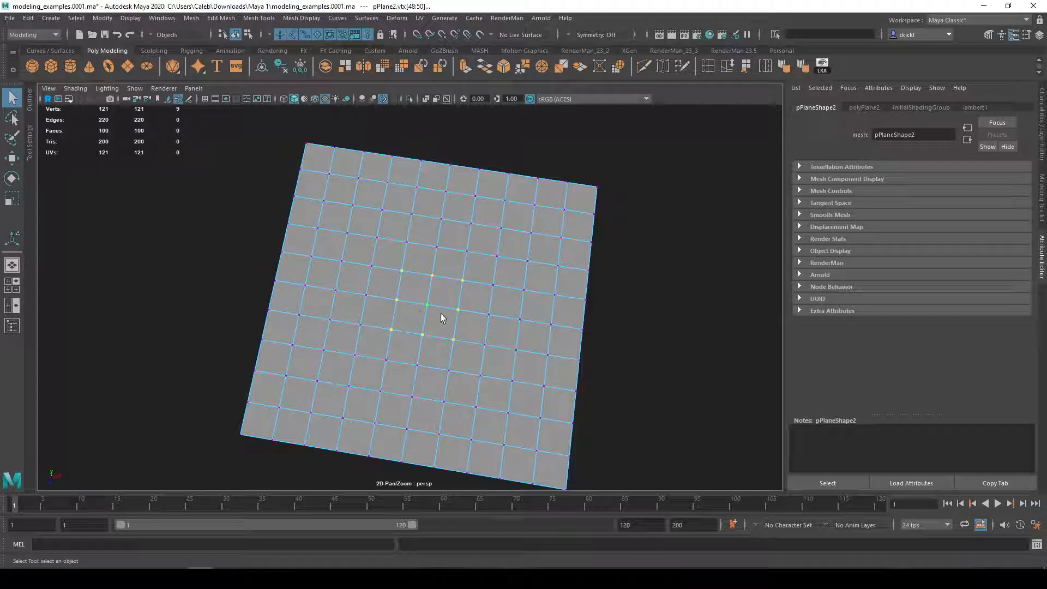
left_click_drag(217, 180, 222, 159, "alt")
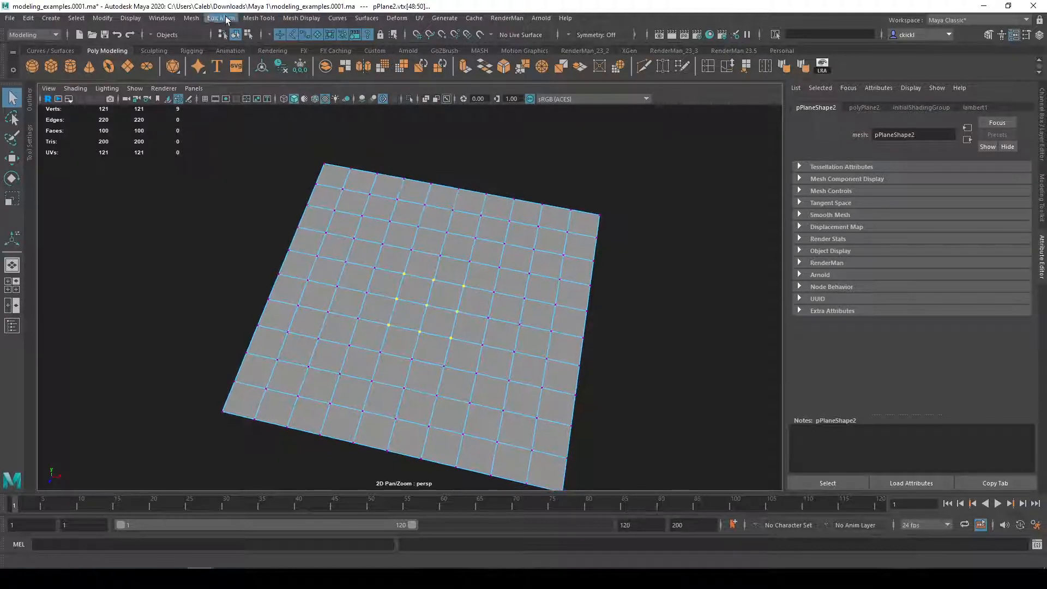
left_click(227, 20)
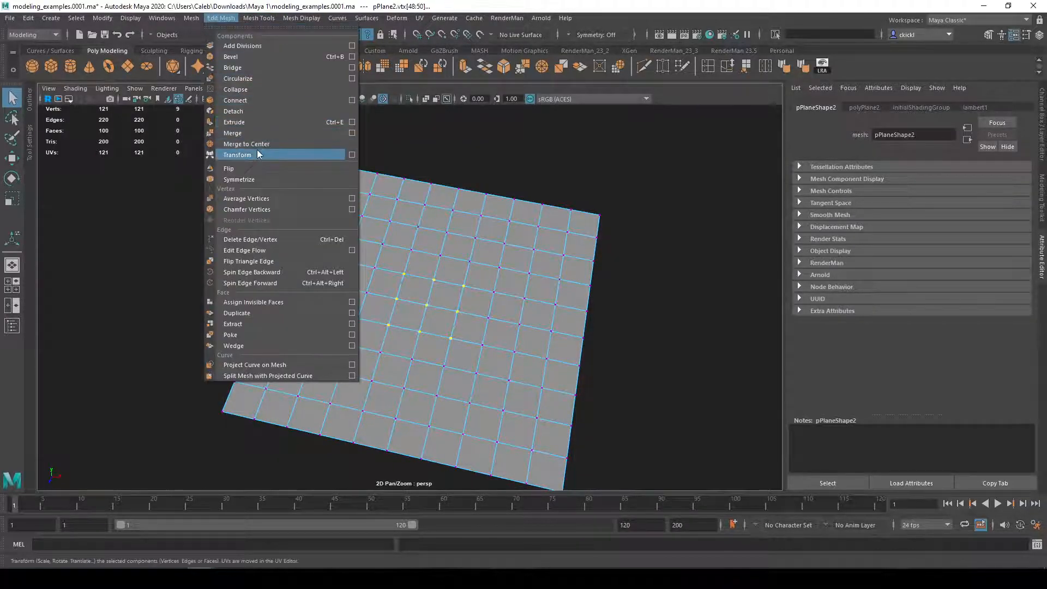
left_click(260, 143)
key("ctrl+z")
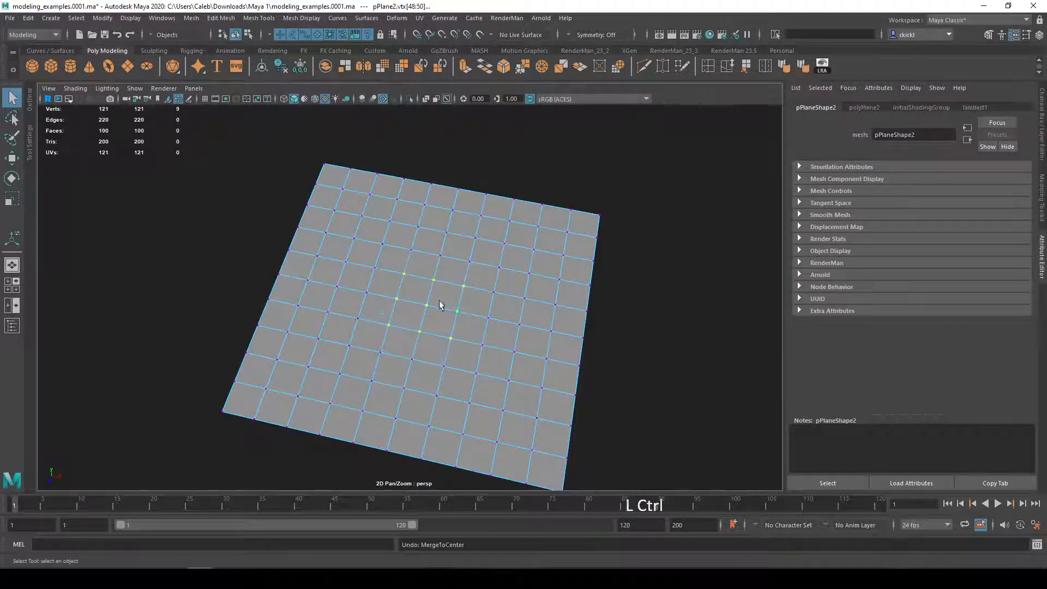
Select an irregular group of 14 vertices around the plane's middle, merge them to center and undo the merge
left_click(382, 243)
left_click(412, 251, "shift")
left_click(404, 275, "shift")
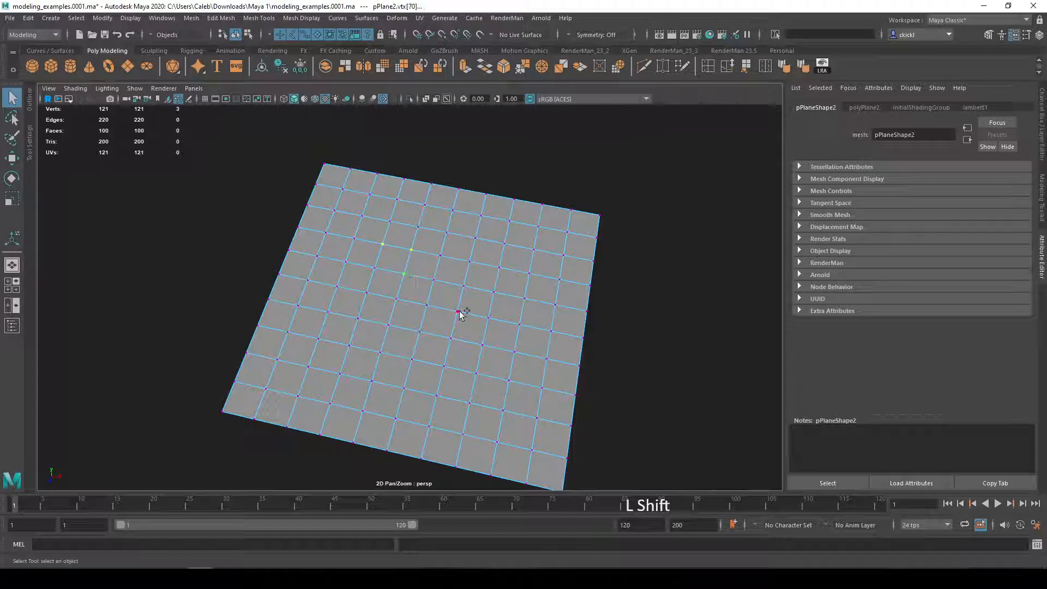
left_click(464, 285, "shift")
left_click(483, 343, "shift")
left_click(426, 304, "shift")
left_click(419, 332, "shift")
left_click(450, 339, "shift")
left_click(397, 298, "shift")
left_click(469, 262, "shift")
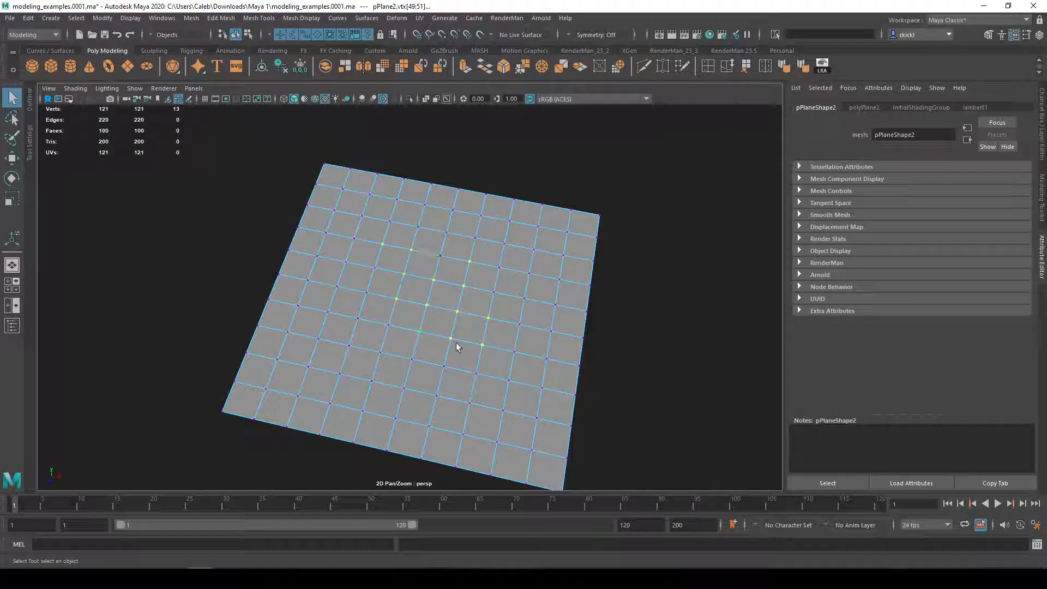
left_click(375, 268, "shift")
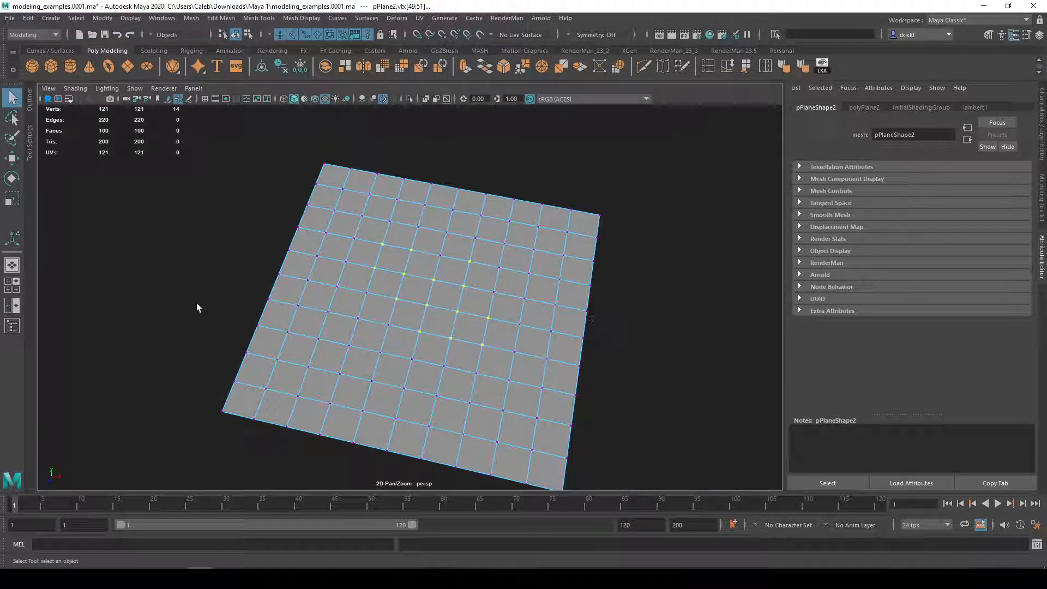
left_click(221, 18)
left_click(244, 145)
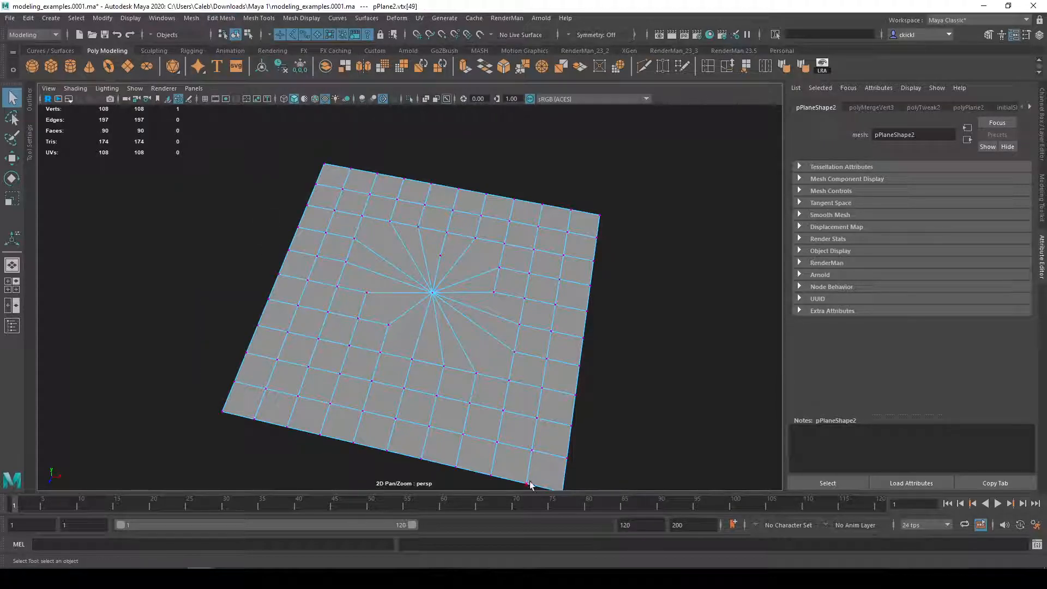
key("ctrl+z")
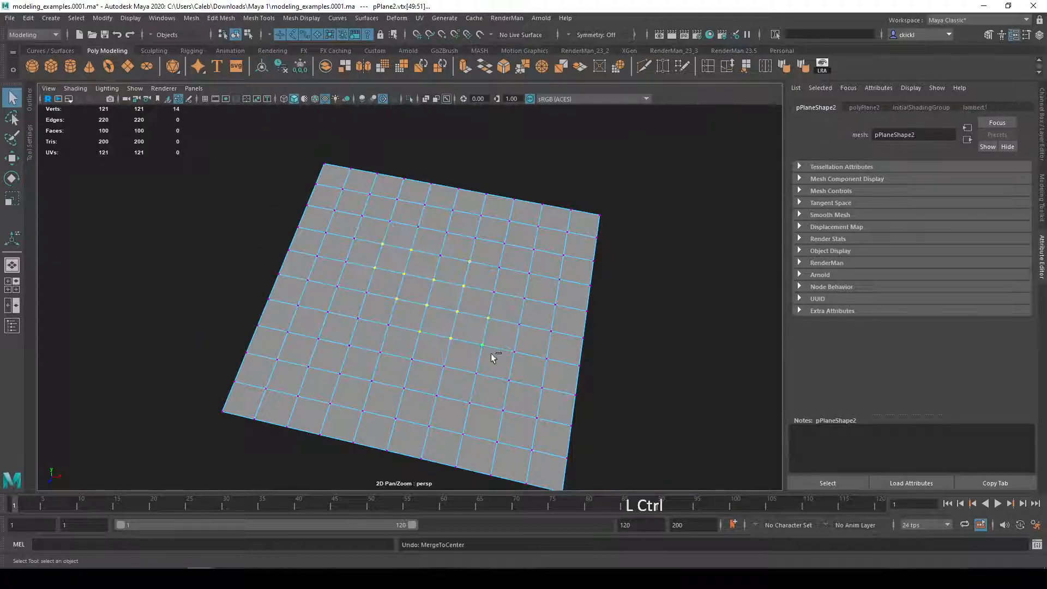
Merge two adjacent vertices one row inside the plane's far edge and undo the merge
left_click_drag(530, 398, 502, 369, "alt")
left_click(462, 328)
left_click(454, 205)
left_click(483, 204, "shift")
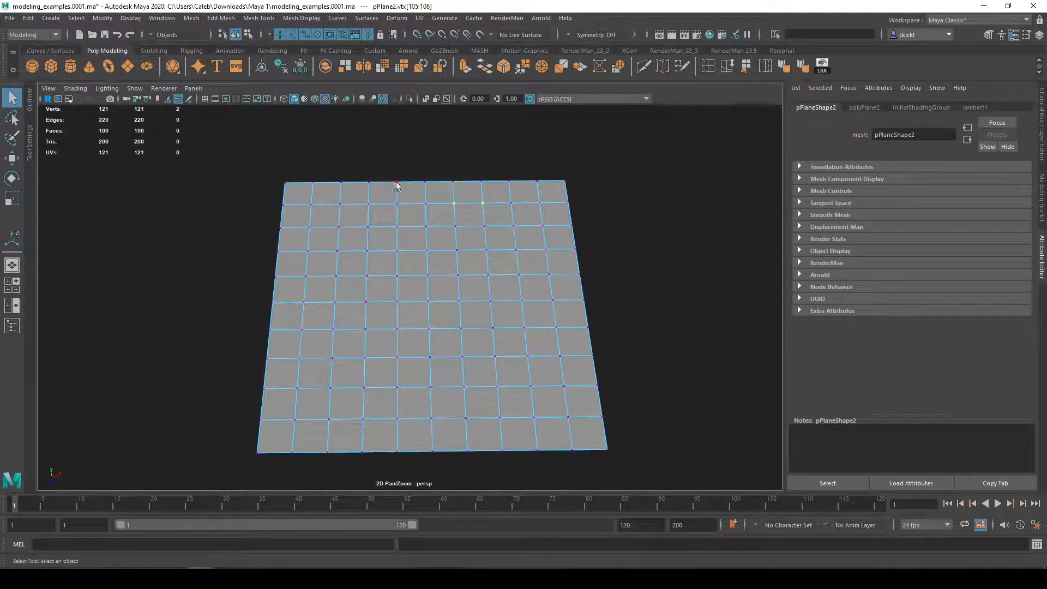
left_click(542, 66)
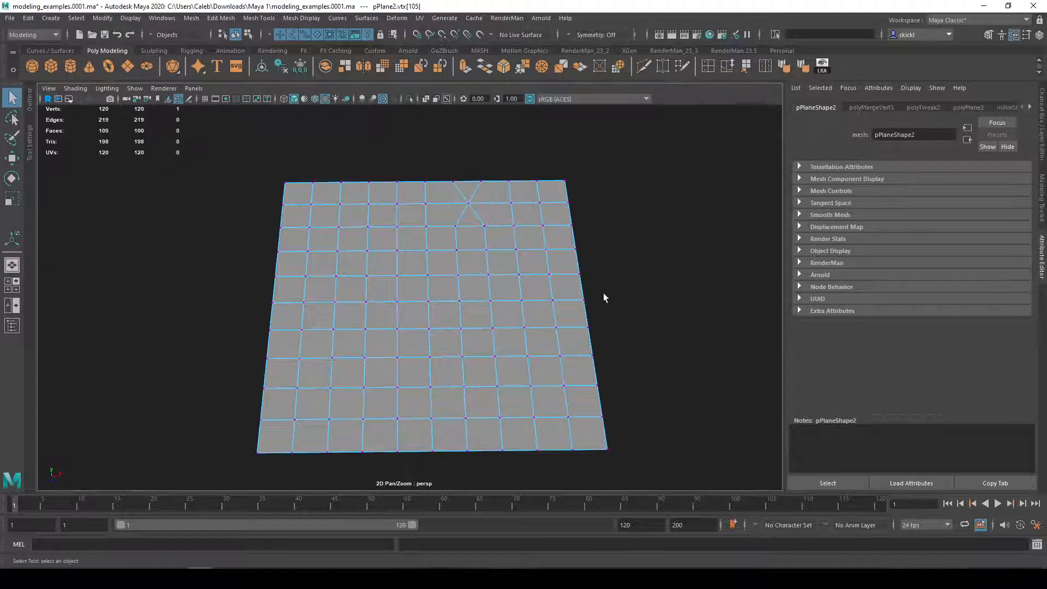
key("ctrl+z")
key("shift+x")
left_click_drag(603, 293, 539, 296, "alt")
left_click_drag(542, 282, 602, 116, "alt")
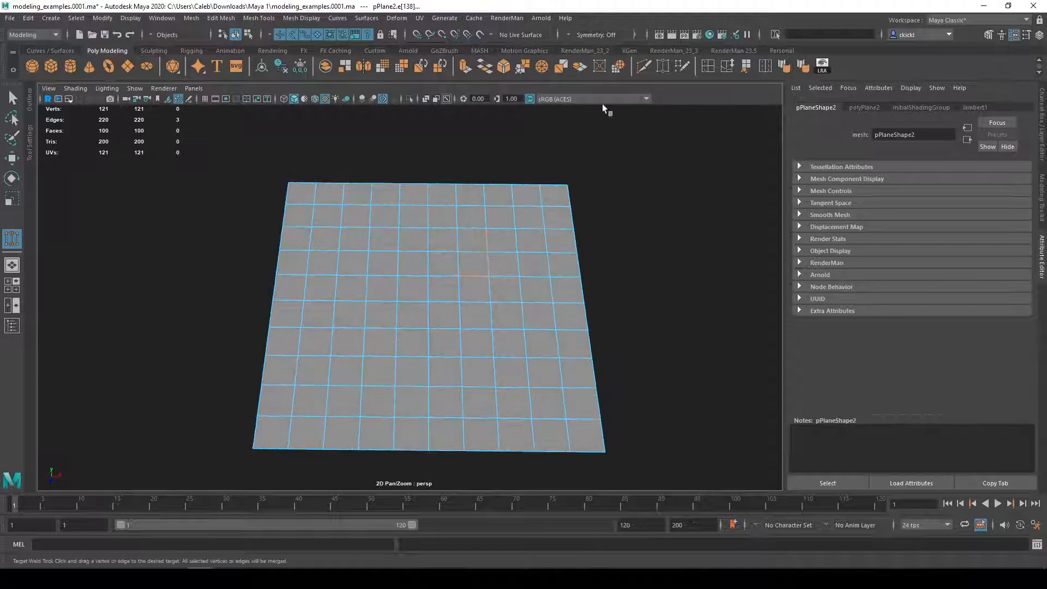
left_click(598, 66)
key("ctrl+z")
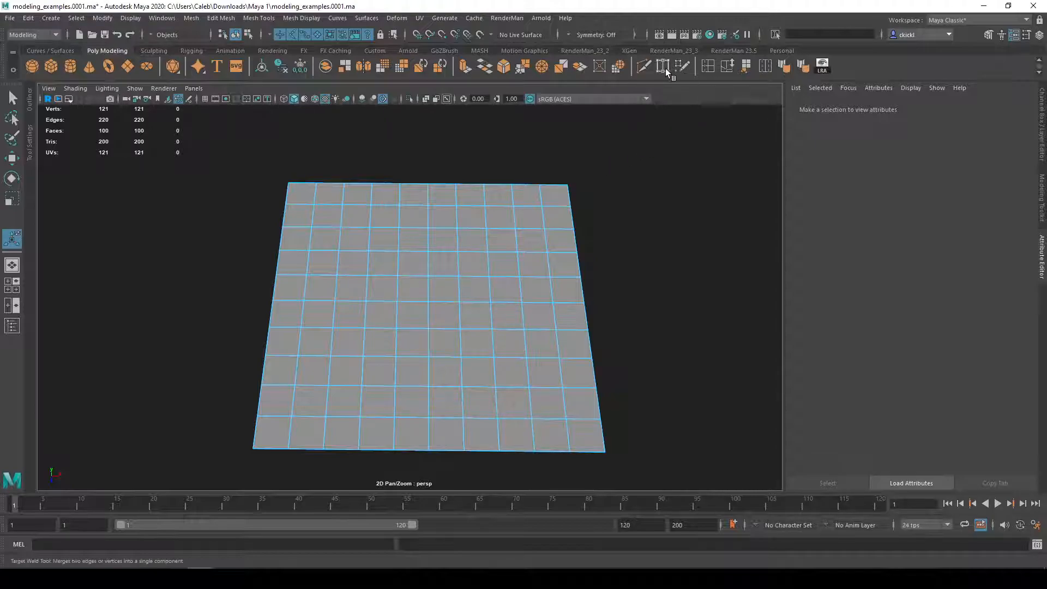
Use Target Weld to weld interior vertices of the plane onto neighbouring vertices and undo the welds
left_click(259, 18)
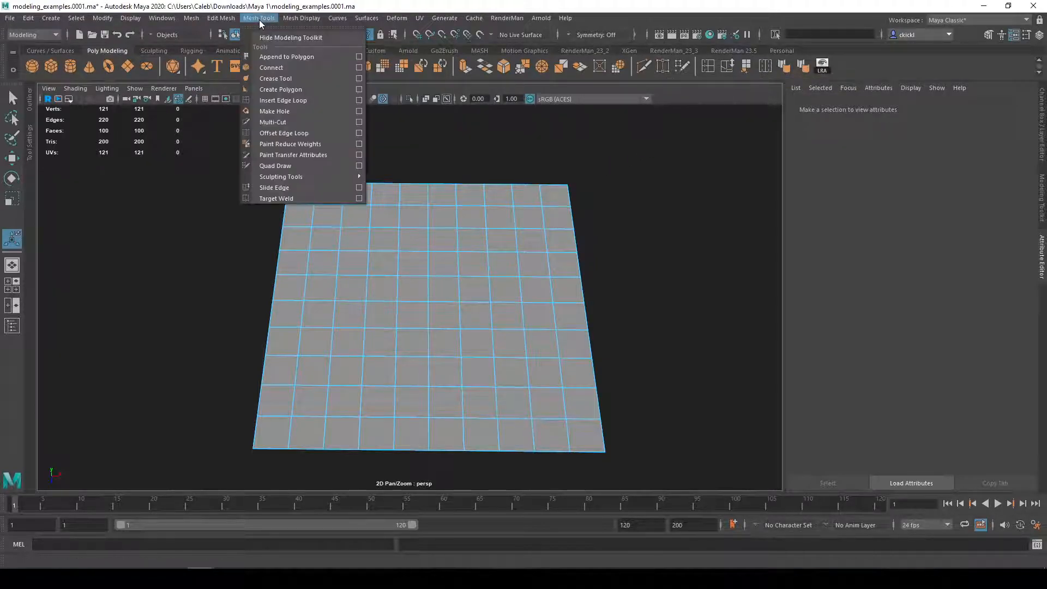
left_click(288, 196)
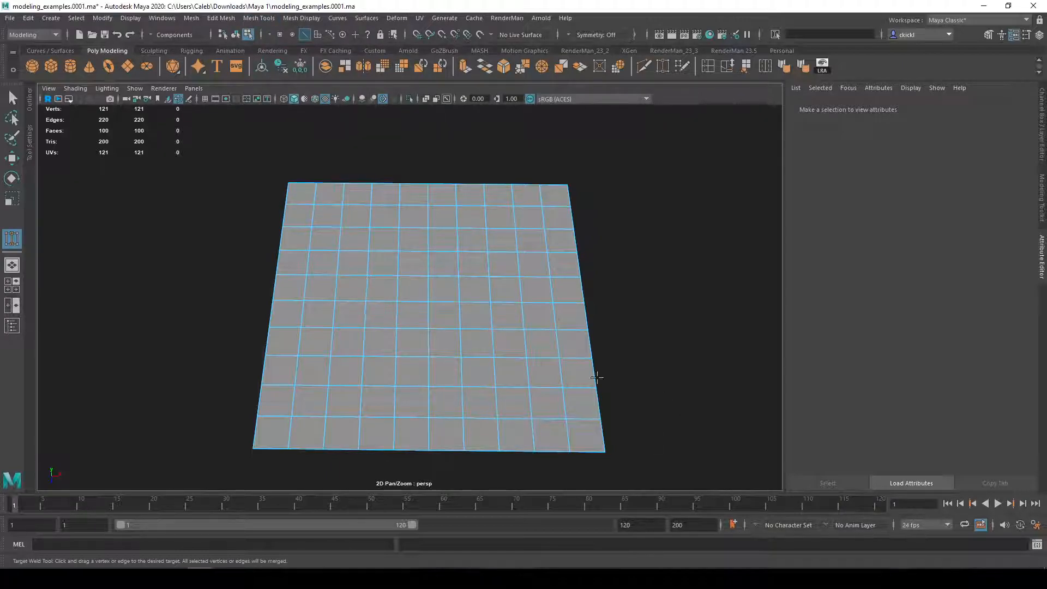
right_click_drag(371, 277, 321, 277)
left_click_drag(370, 275, 394, 274)
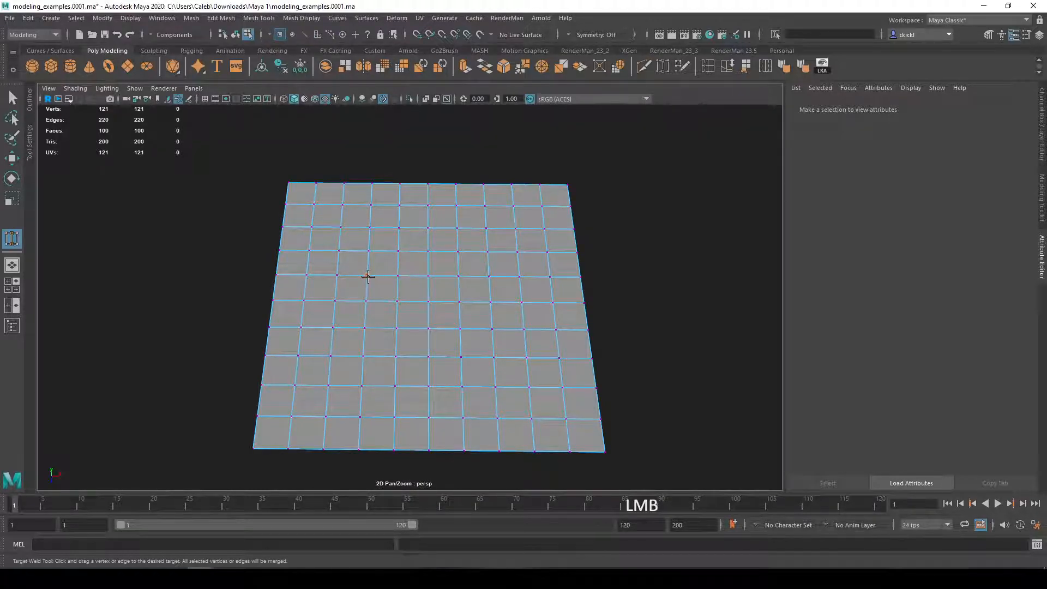
left_click_drag(401, 276, 423, 287)
scroll(408, 277, "up", 3)
key("ctrl+z")
Target-weld several interior edges of the plane onto the edges beside them
right_click_drag(396, 281, 397, 252)
mouse_move(393, 285)
left_mouse_down()
mouse_move(450, 286)
mouse_move(474, 320)
mouse_move(414, 362)
mouse_move(409, 289)
left_mouse_up()
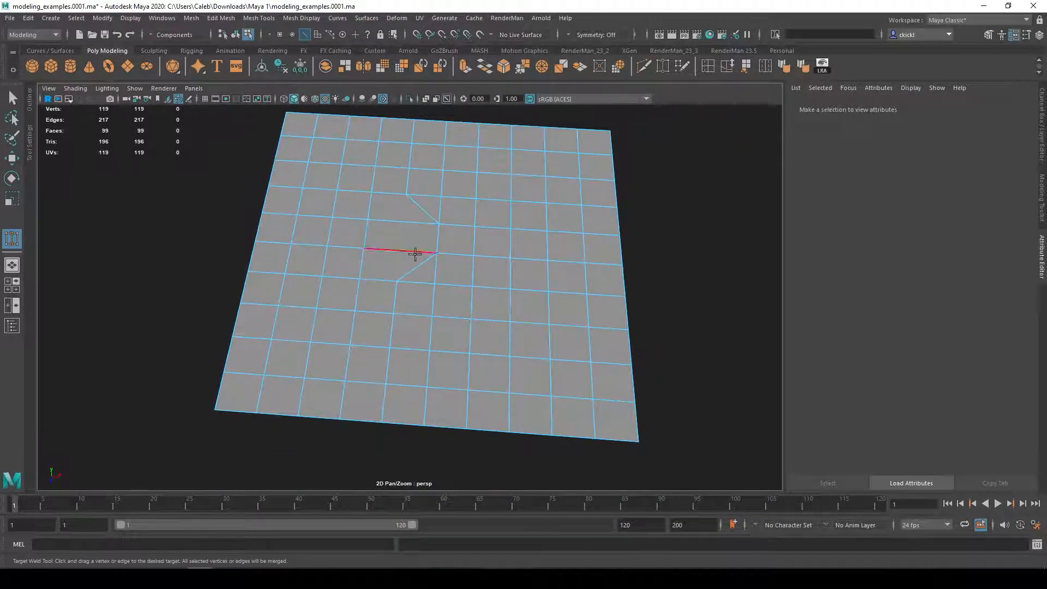
left_click_drag(397, 294, 431, 300)
left_click_drag(397, 353, 416, 409)
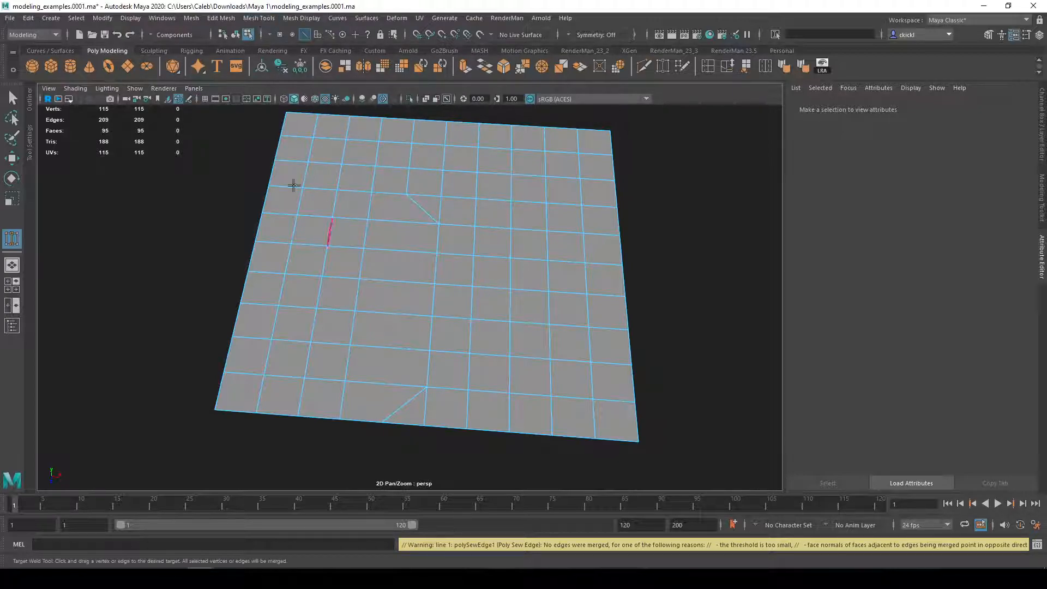
left_click_drag(410, 179, 442, 183)
left_click_drag(414, 133, 462, 197)
left_click_drag(457, 254, 453, 286)
mouse_move(469, 327)
left_mouse_down("alt")
mouse_move(494, 345)
mouse_move(473, 309)
left_mouse_up("alt")
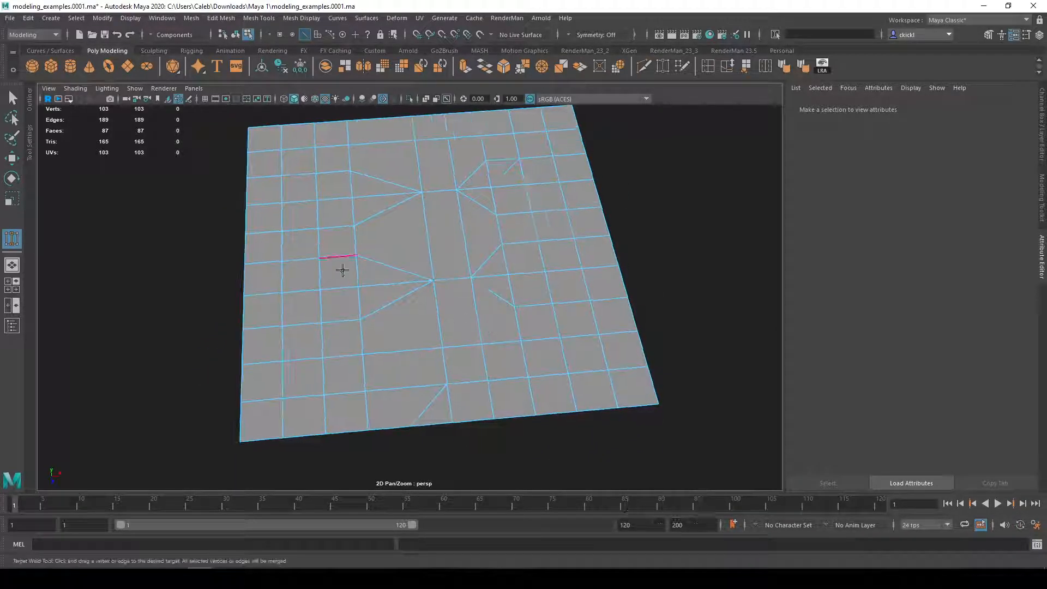
left_click_drag(525, 229, 513, 203, "alt")
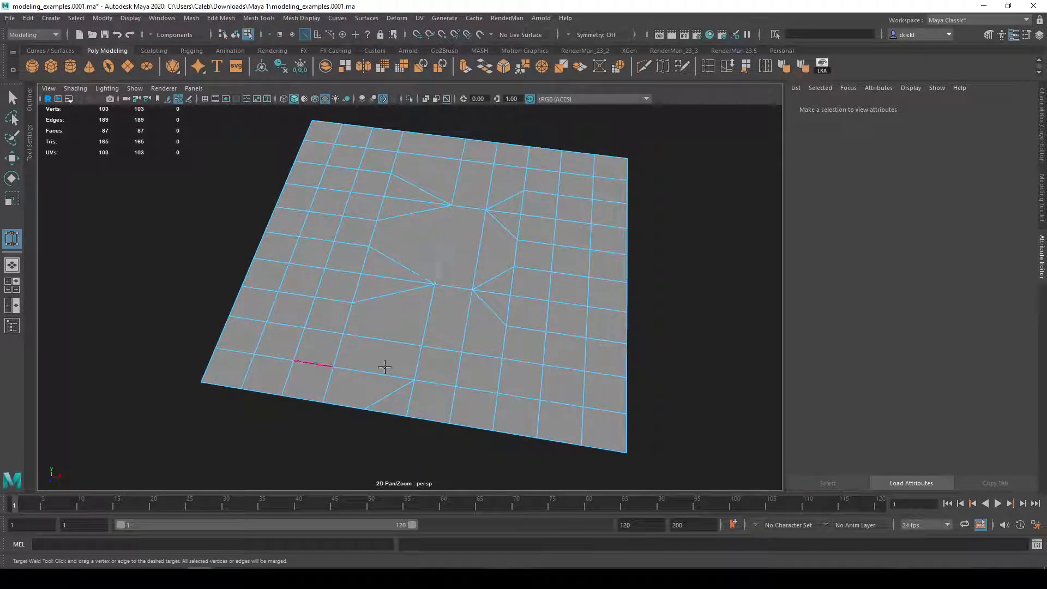
Undo all the edge welds on the plane and return to edge selection
key("ctrl+z")
key("ctrl+z")
key("ctrl+z")
key("ctrl+z")
key("ctrl+z")
key("ctrl+z")
key("ctrl+z")
key("ctrl+z")
key("ctrl+z")
right_click_drag(482, 288, 416, 287)
right_click_drag(298, 296, 276, 272)
Select the third edge loop from the plane's near edge, delete only its edges, inspect the vertices and undo the deletion
left_click(617, 345, "shift")
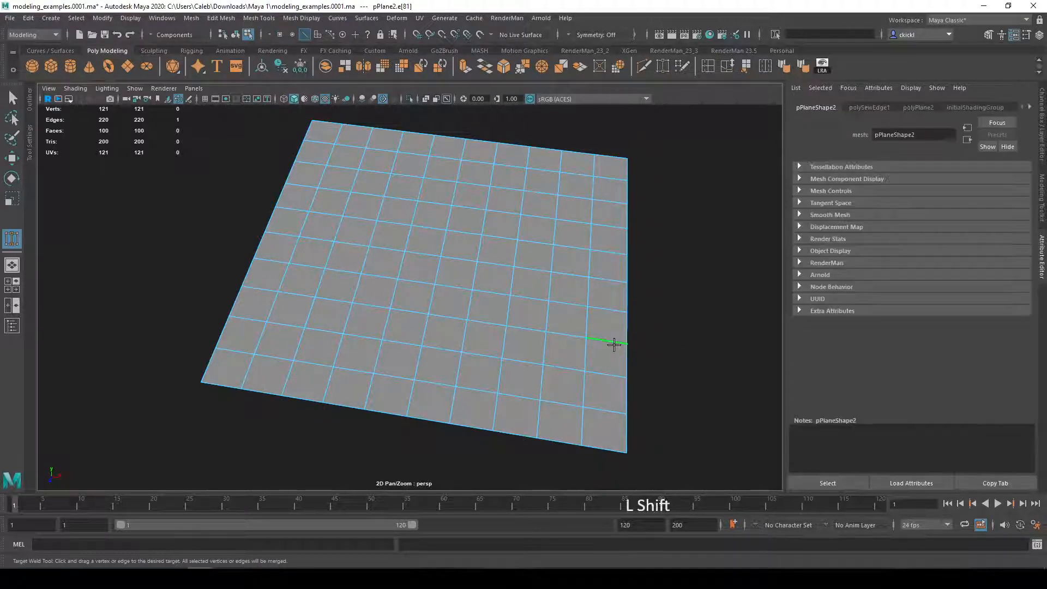
key("q")
double_click(565, 332)
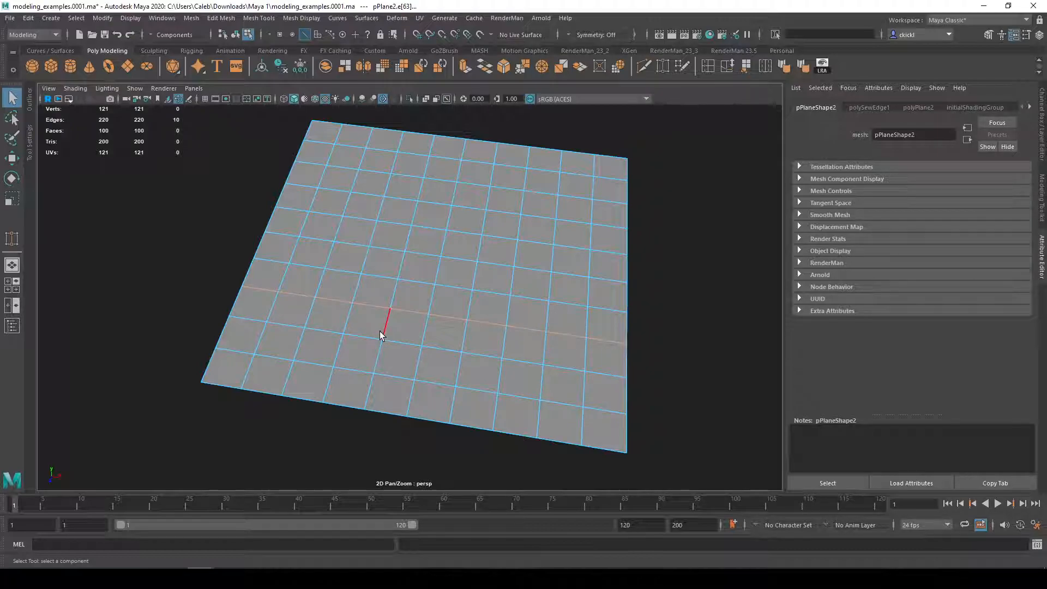
key("Delete")
right_click_drag(363, 287, 302, 278)
key("ctrl+z")
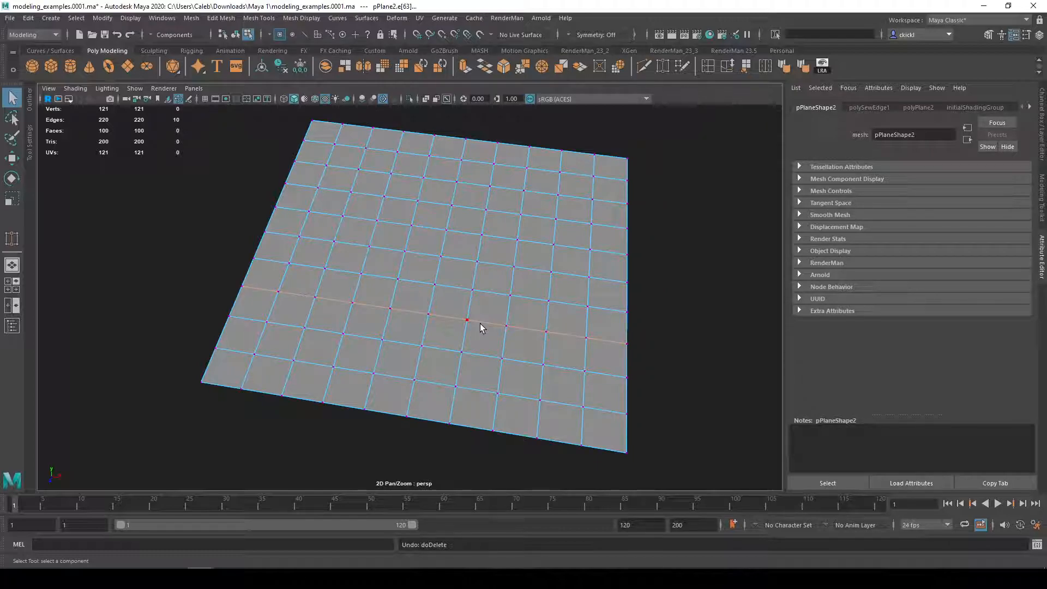
Remove the same edge loop together with its vertices using Delete Edge/Vertex, undo the removal and clear the selection
right_click_drag(451, 315, 450, 245)
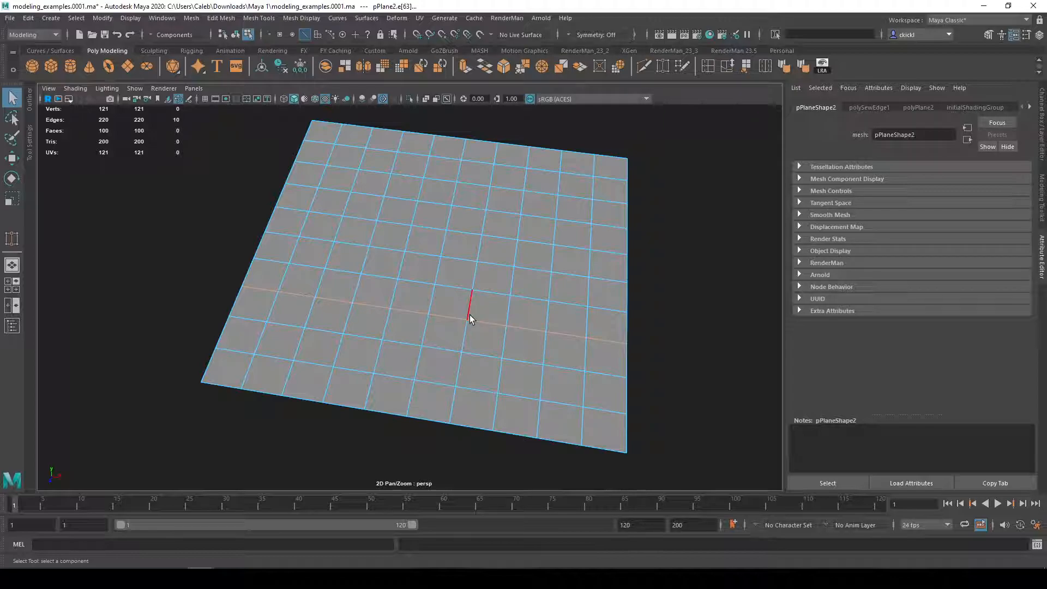
key("ctrl+Delete")
key("ctrl+z")
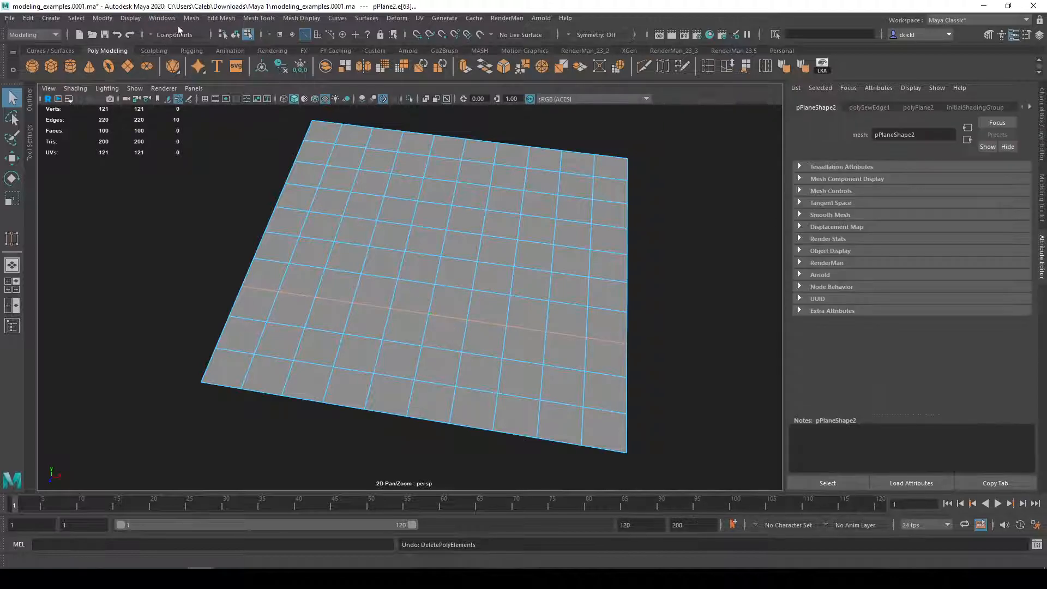
left_click(220, 18)
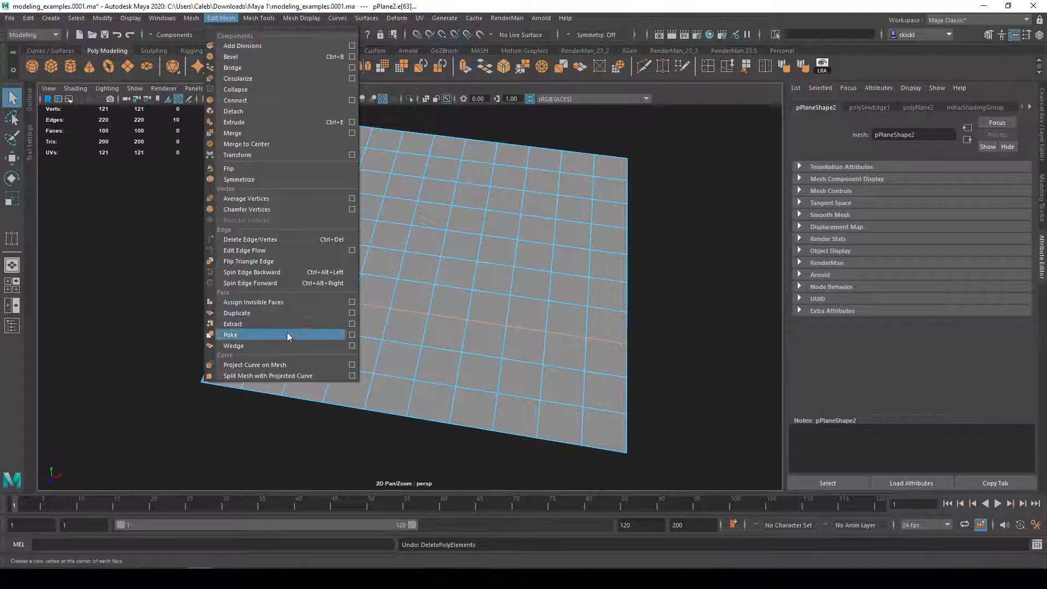
left_click(515, 267)
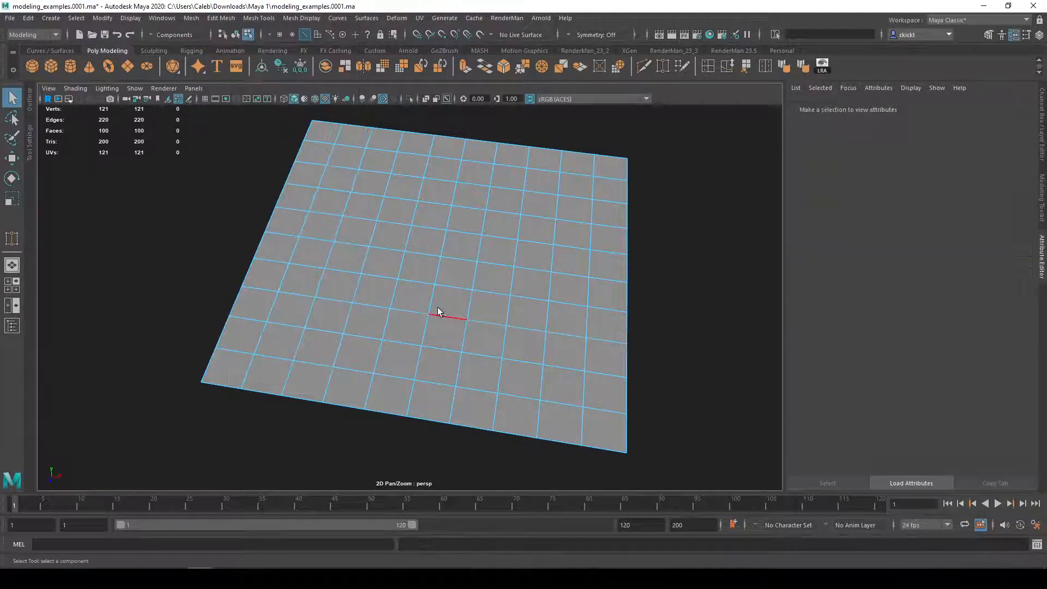
left_click_drag(374, 254, 462, 169, "alt")
middle_click_drag(463, 169, 495, 212, "alt")
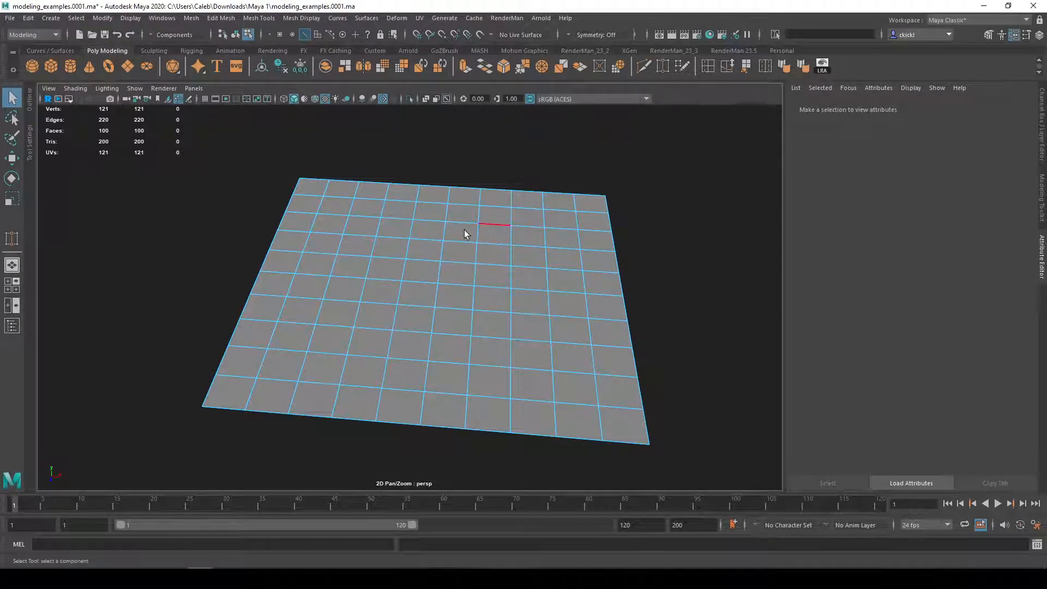
Select the three-by-three group of vertices at the plane's centre, merge them with a 0.01 distance threshold and undo the merge
right_click_drag(435, 295, 383, 293)
left_click_drag(477, 304, 518, 324, "alt")
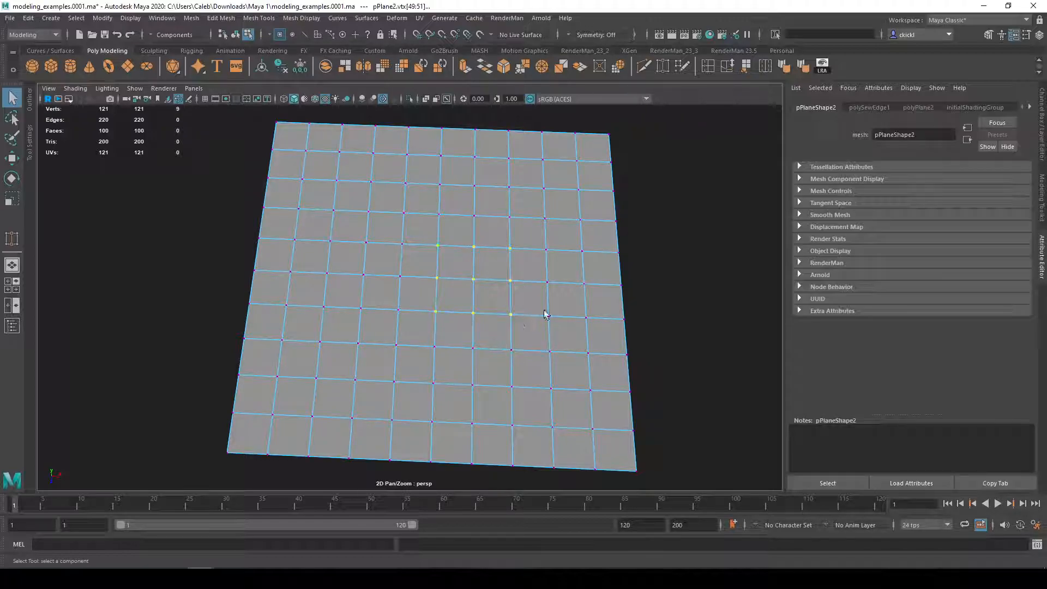
left_click(522, 68)
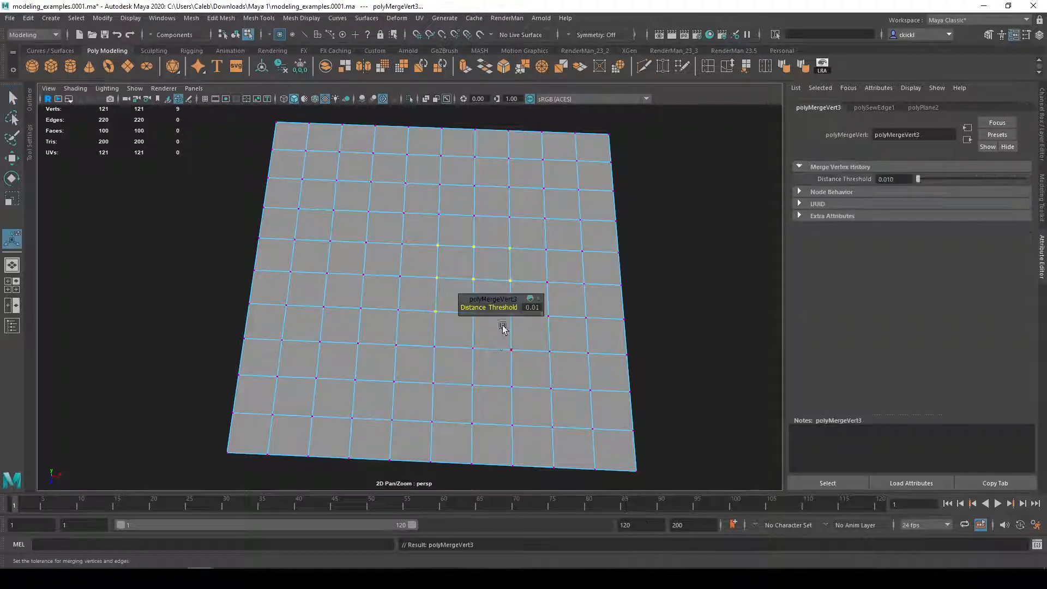
left_click_drag(500, 310, 486, 303)
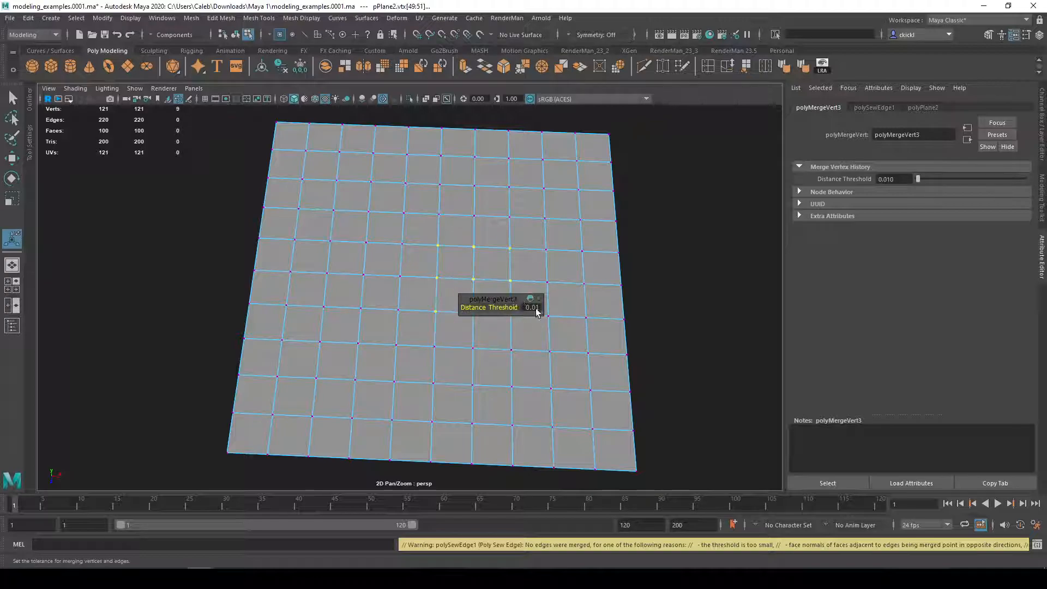
key("ctrl+z")
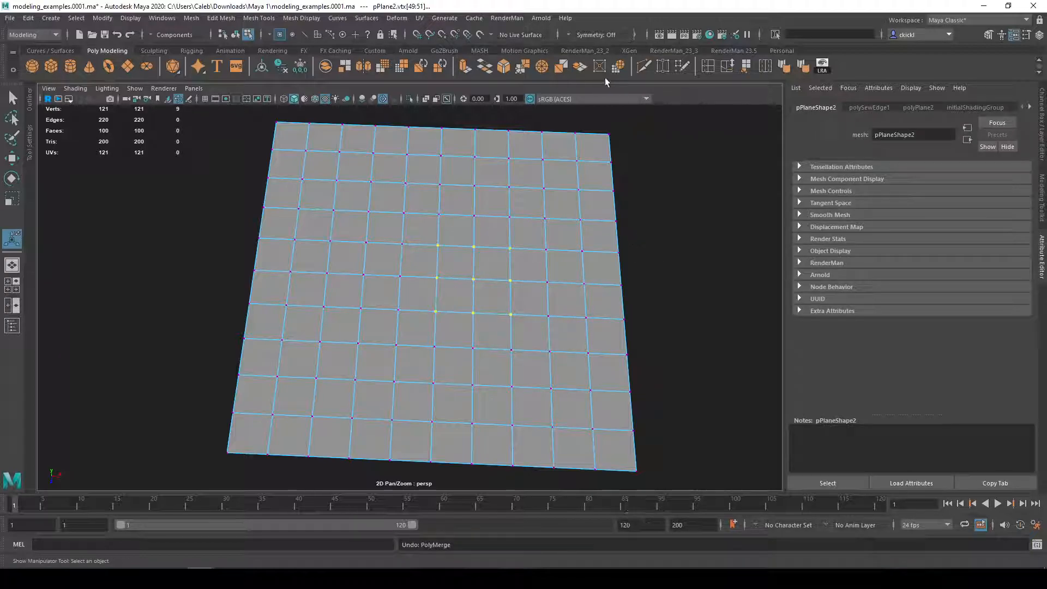
Collapse the nine selected central vertices with Merge to Center, inspect the resulting topology and undo the merge
left_click(541, 67)
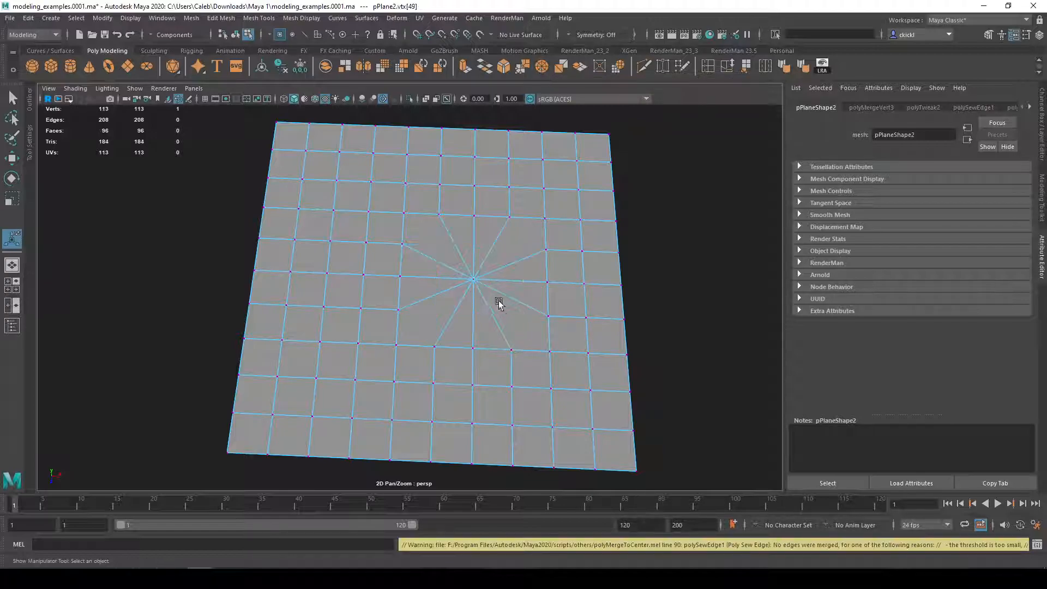
left_click_drag(492, 285, 443, 302, "alt")
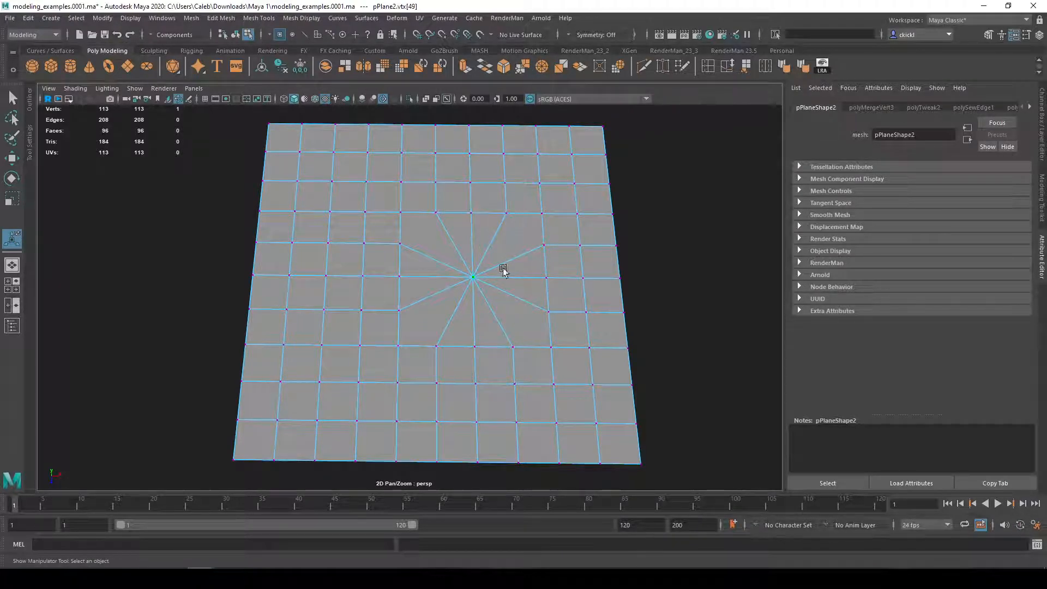
key("ctrl+z")
Switch the plane to edge selection and target-weld several edges around its centre onto neighbouring edges
left_click_drag(478, 420, 496, 408, "alt")
left_click(485, 365)
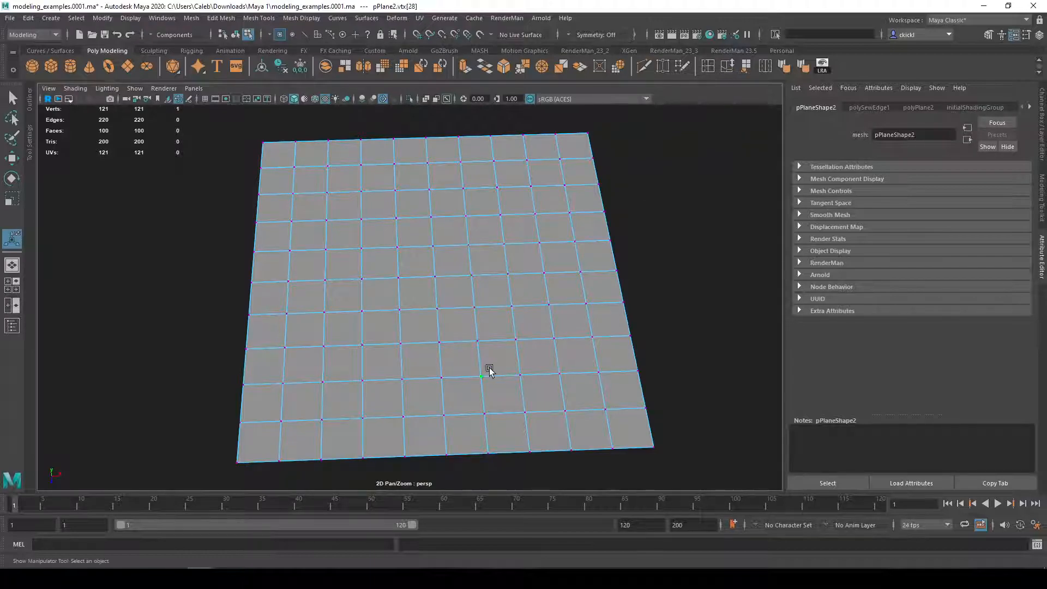
right_click(508, 289)
right_click_drag(510, 306, 508, 269)
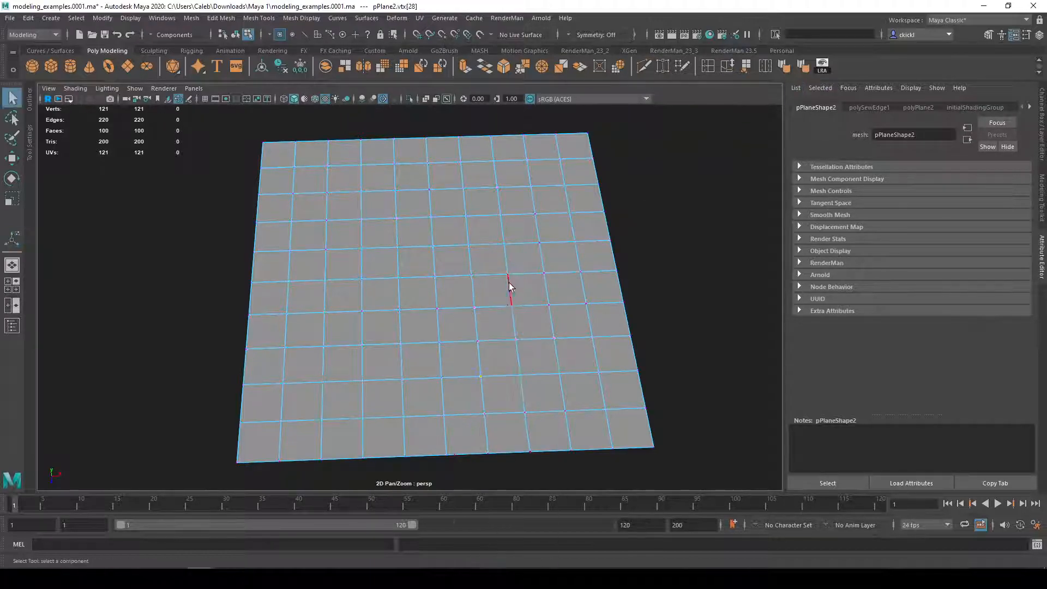
left_click(662, 66)
left_click_drag(478, 295, 421, 345)
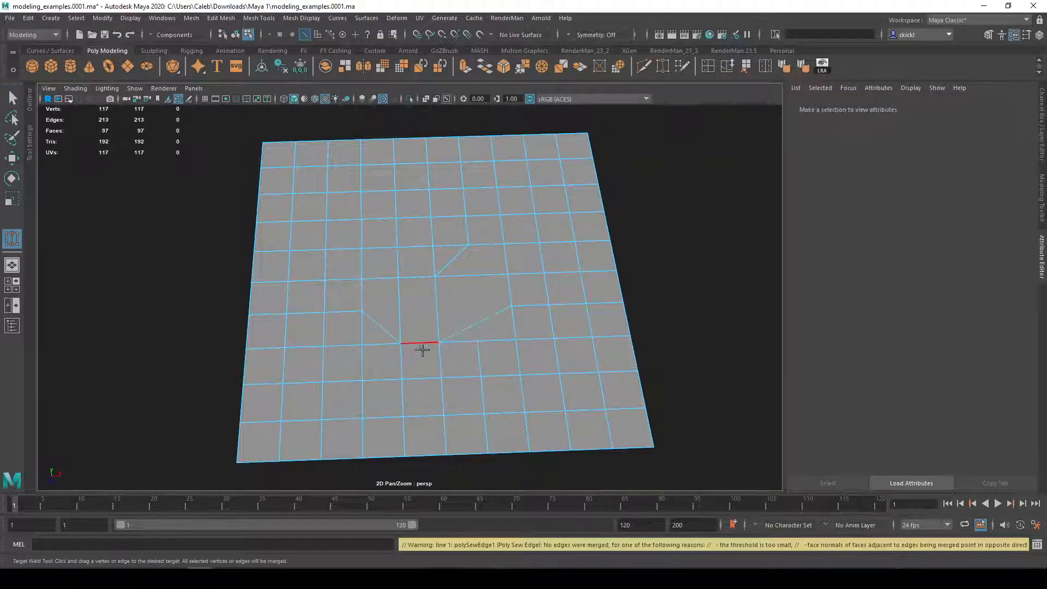
left_click_drag(416, 380, 416, 345)
Switch to vertex selection and target-weld several vertices beside the welded central edges onto neighbouring vertices
right_click_drag(368, 300, 315, 303)
left_click_drag(367, 334, 369, 308)
left_click_drag(404, 274, 400, 277)
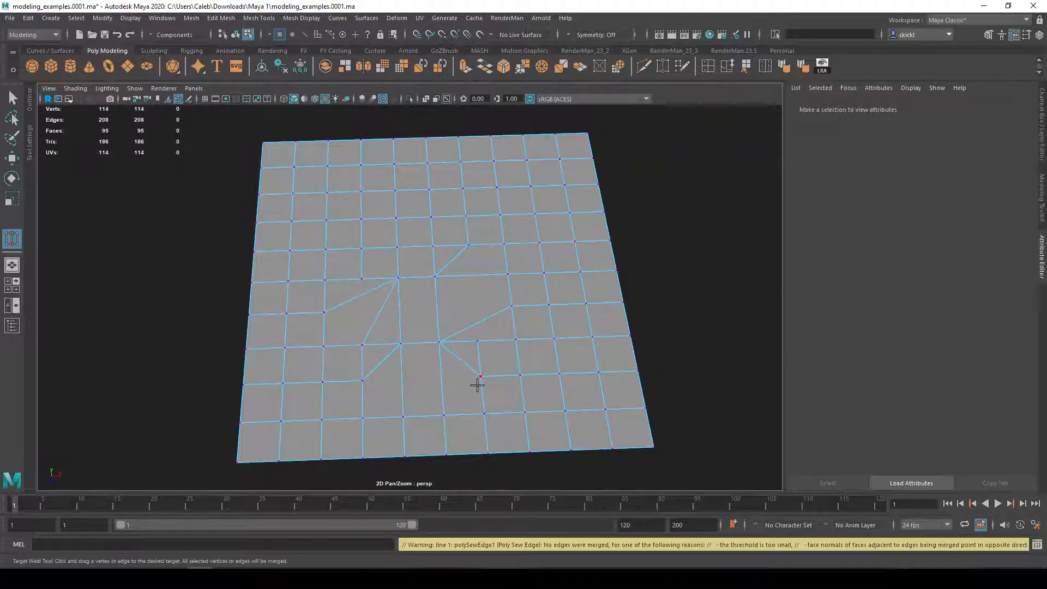
left_click_drag(366, 343, 374, 380)
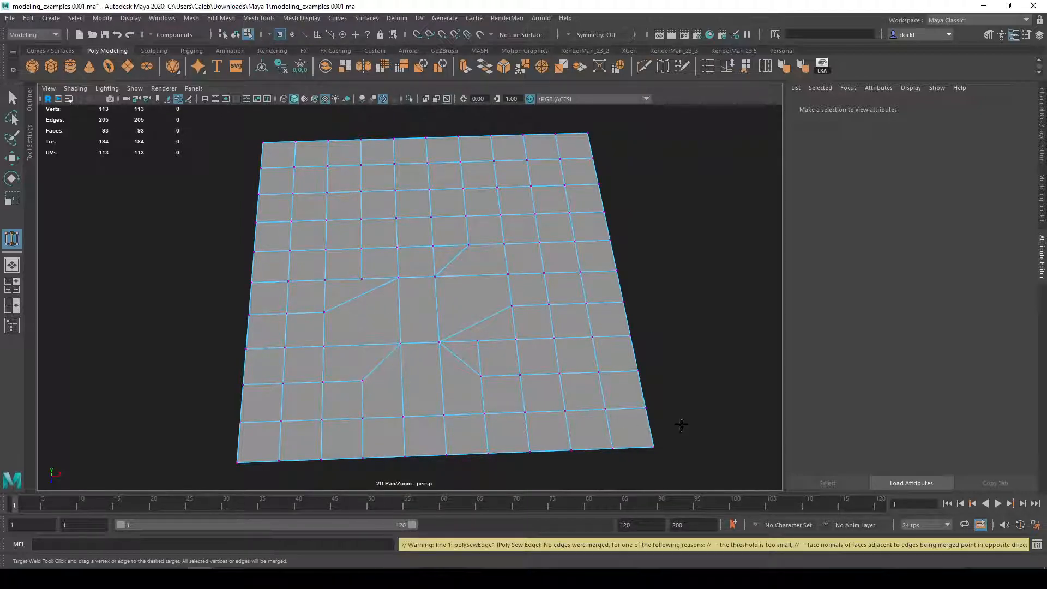